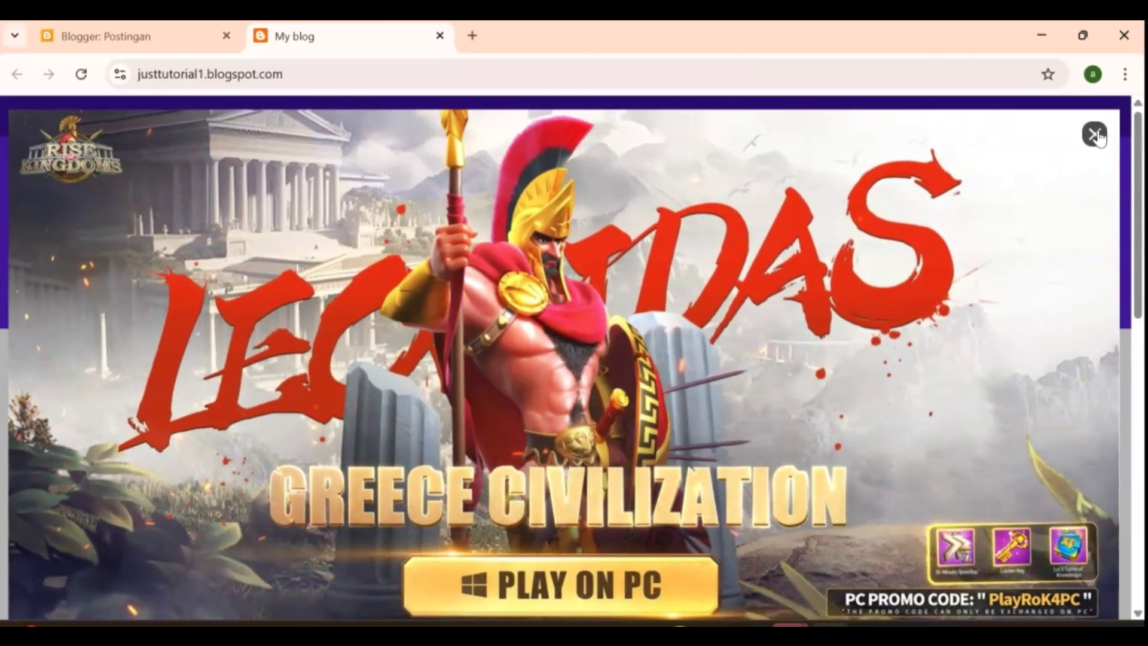
Close the full-screen Rise of Kingdoms ad and the Prime Video pop-up on the blog.
{"action": "left_click", "coordinate": [1097, 132]}
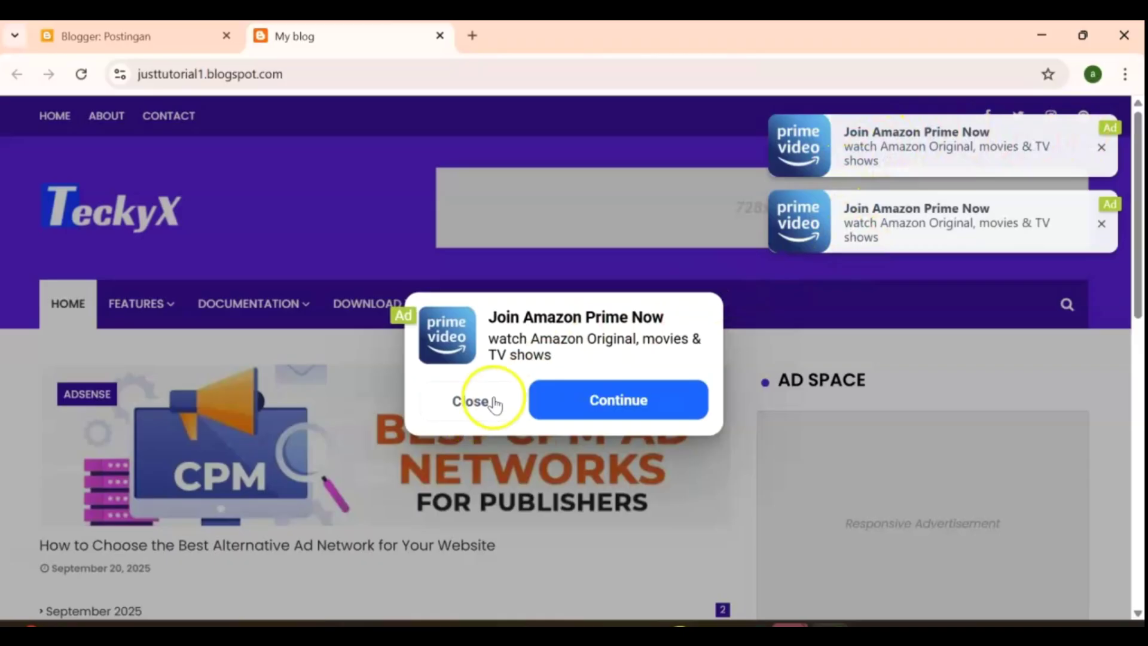
{"action": "scroll", "coordinate": [1068, 368], "scroll_direction": "down", "scroll_amount": 2}
{"action": "scroll", "coordinate": [1067, 368], "scroll_direction": "down", "scroll_amount": 3}
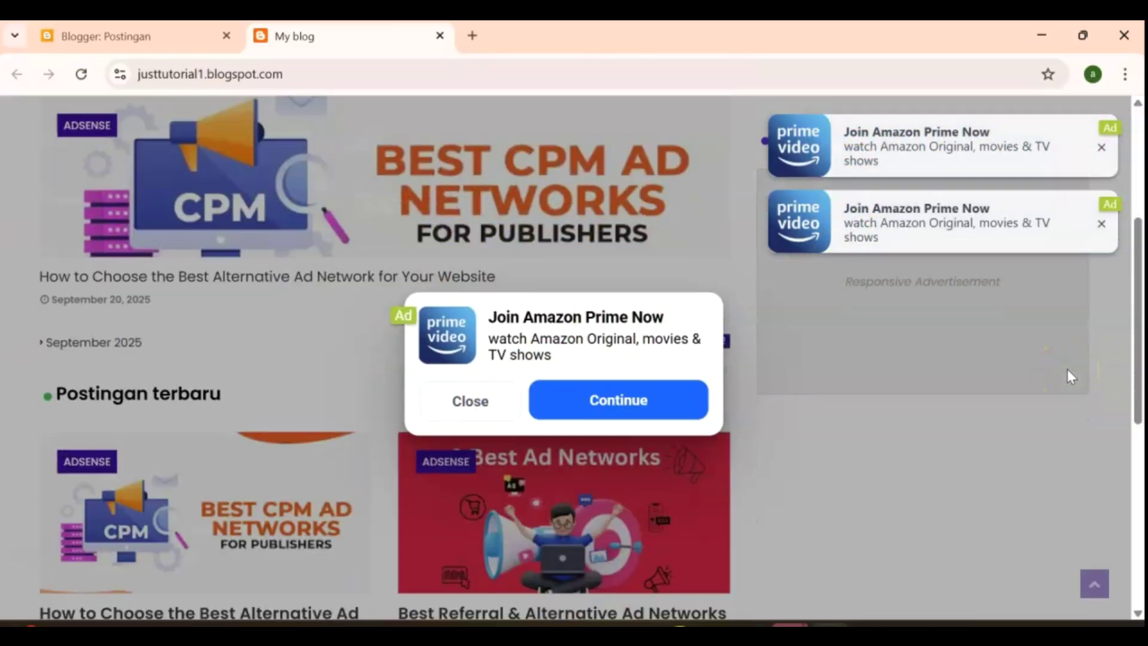
{"action": "scroll", "coordinate": [1070, 375], "scroll_direction": "down", "scroll_amount": 3}
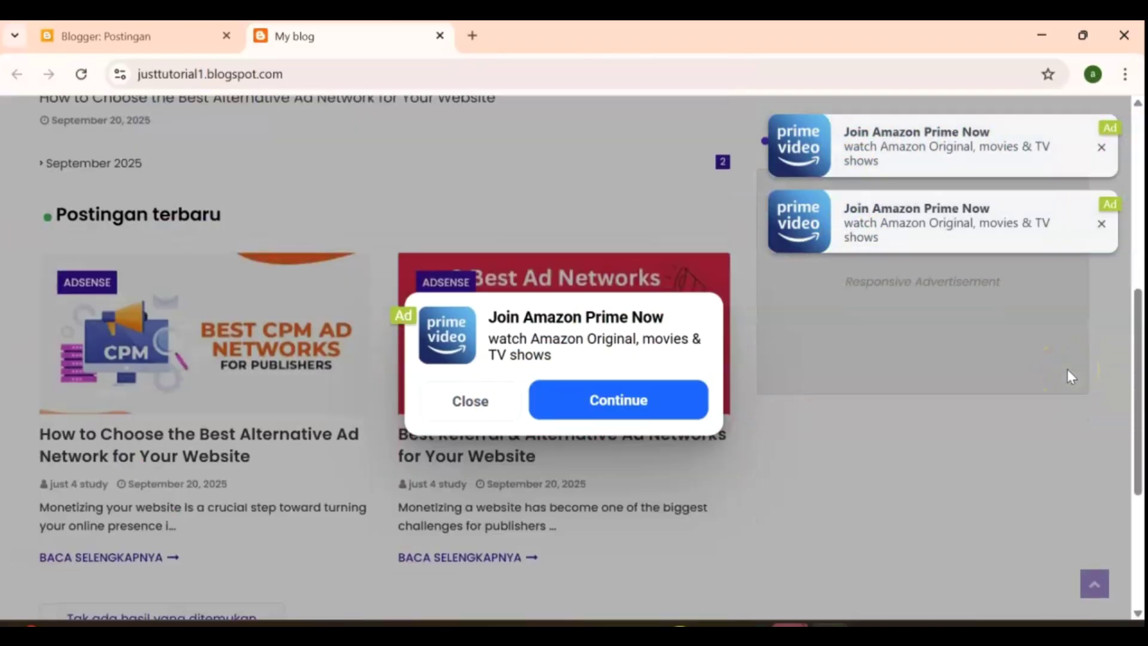
{"action": "left_click", "coordinate": [479, 399]}
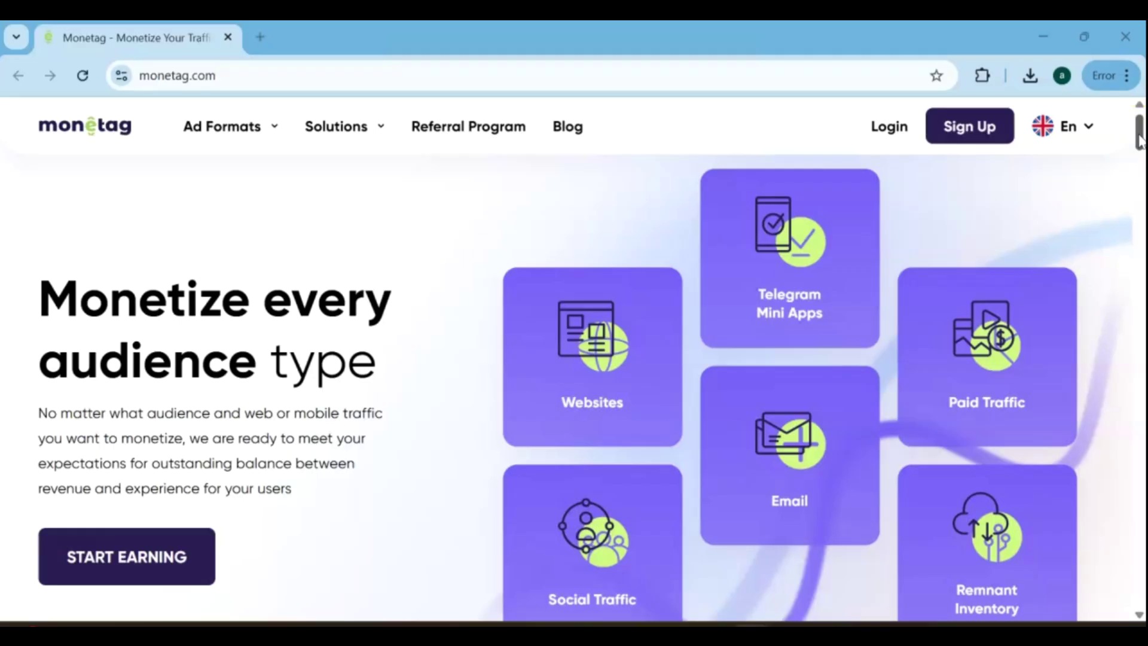
Browse the monetag.com homepage features, then log in to the publisher dashboard.
{"action": "left_click_drag", "start_coordinate": [1139, 141], "coordinate": [1140, 323]}
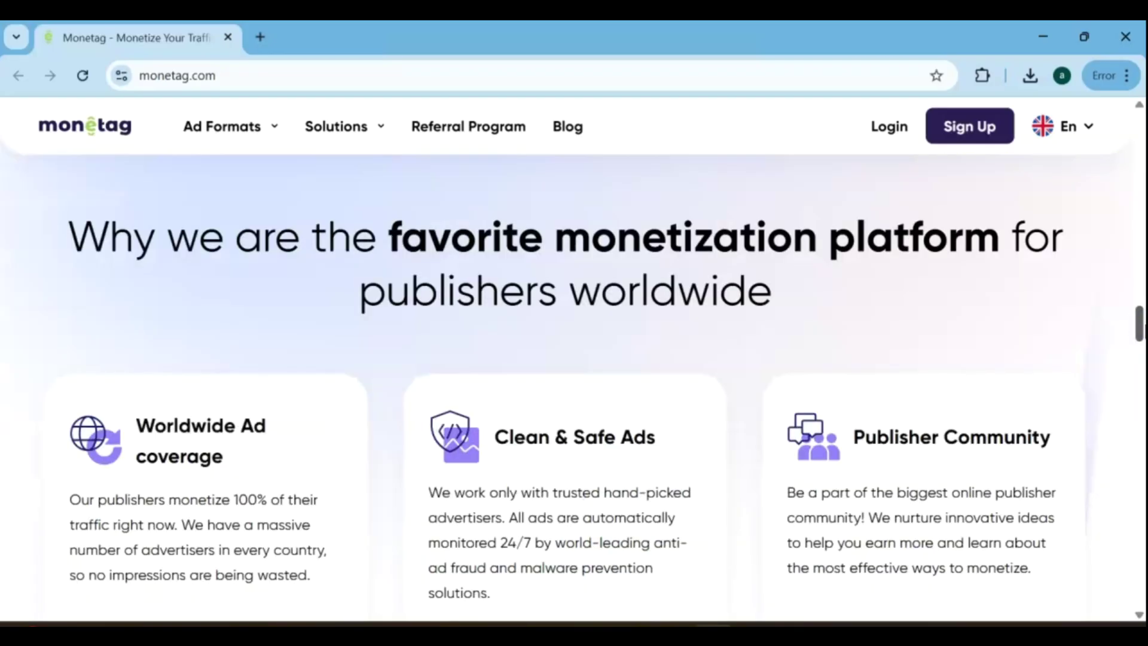
{"action": "left_click_drag", "start_coordinate": [1138, 316], "coordinate": [1141, 330]}
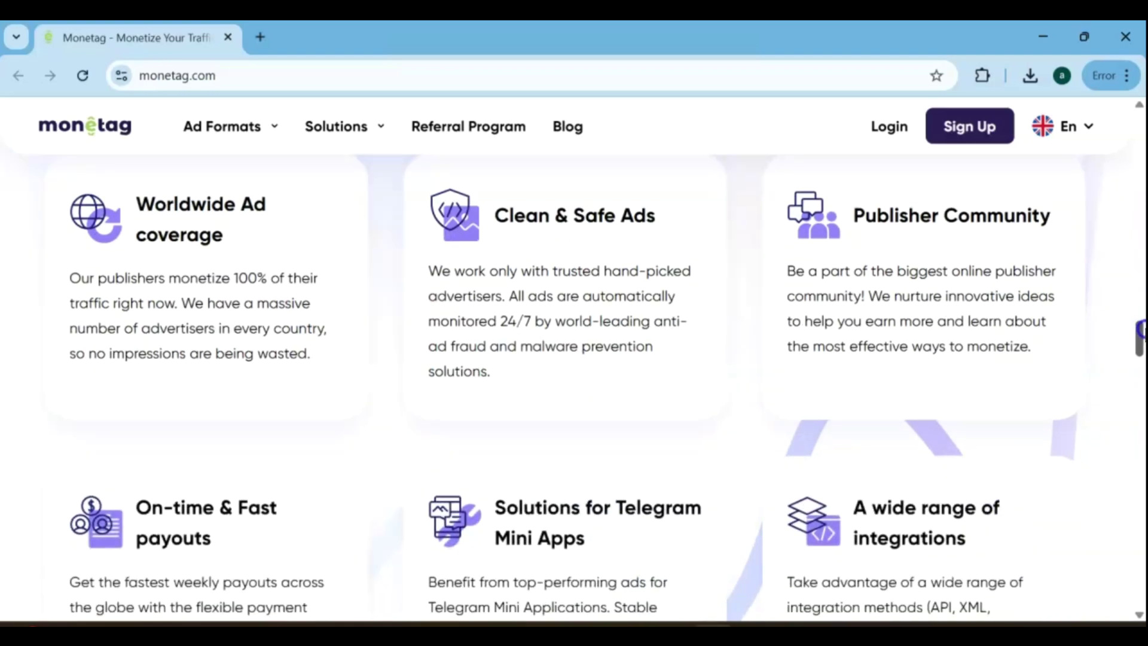
{"action": "left_click_drag", "start_coordinate": [1141, 329], "coordinate": [1141, 336]}
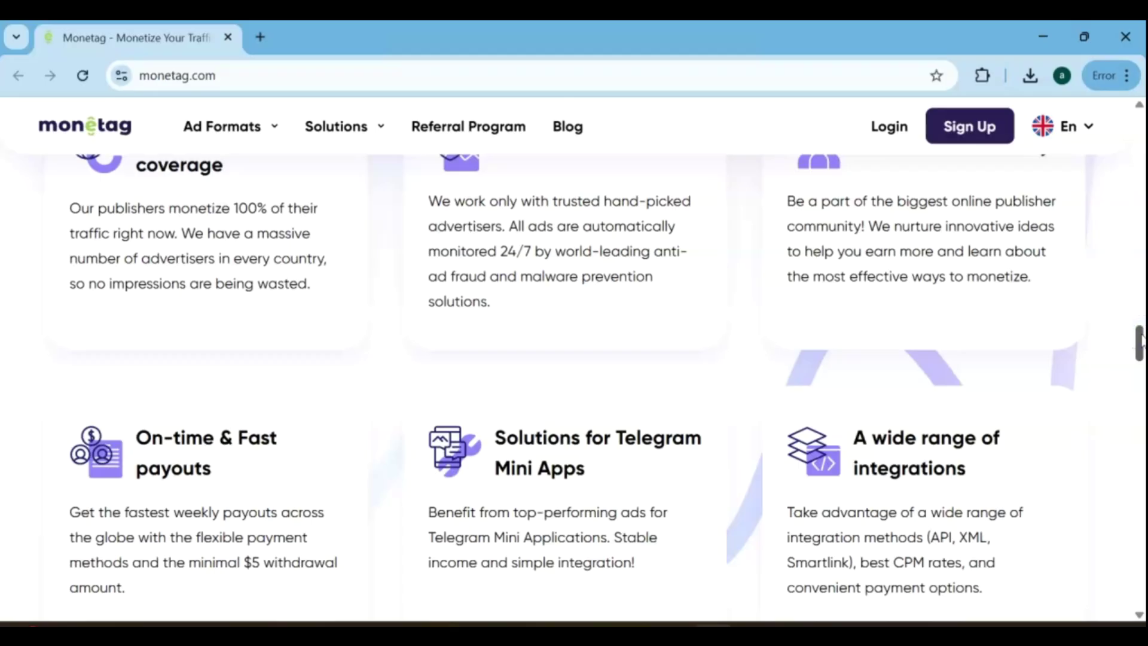
{"action": "left_click_drag", "start_coordinate": [1140, 341], "coordinate": [1139, 133]}
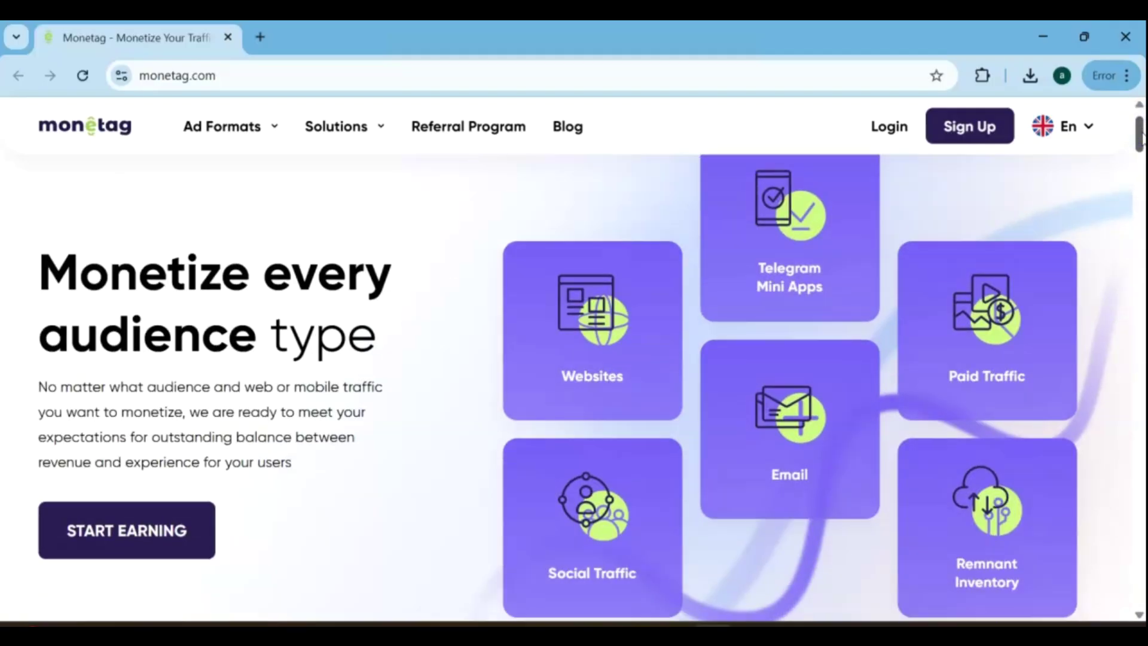
{"action": "left_click", "coordinate": [891, 127]}
{"action": "left_click", "coordinate": [891, 127]}
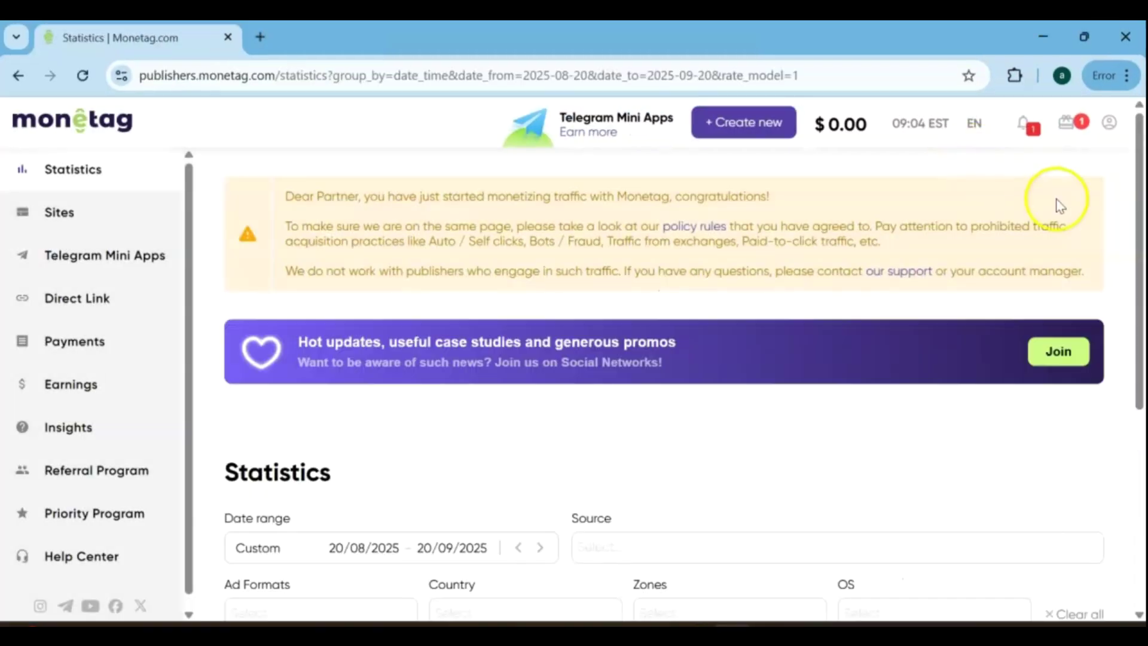
Go to Sites, select justtutorial1.blogspot.com, and start adding a new zone.
{"action": "left_click_drag", "start_coordinate": [1131, 146], "coordinate": [1141, 244]}
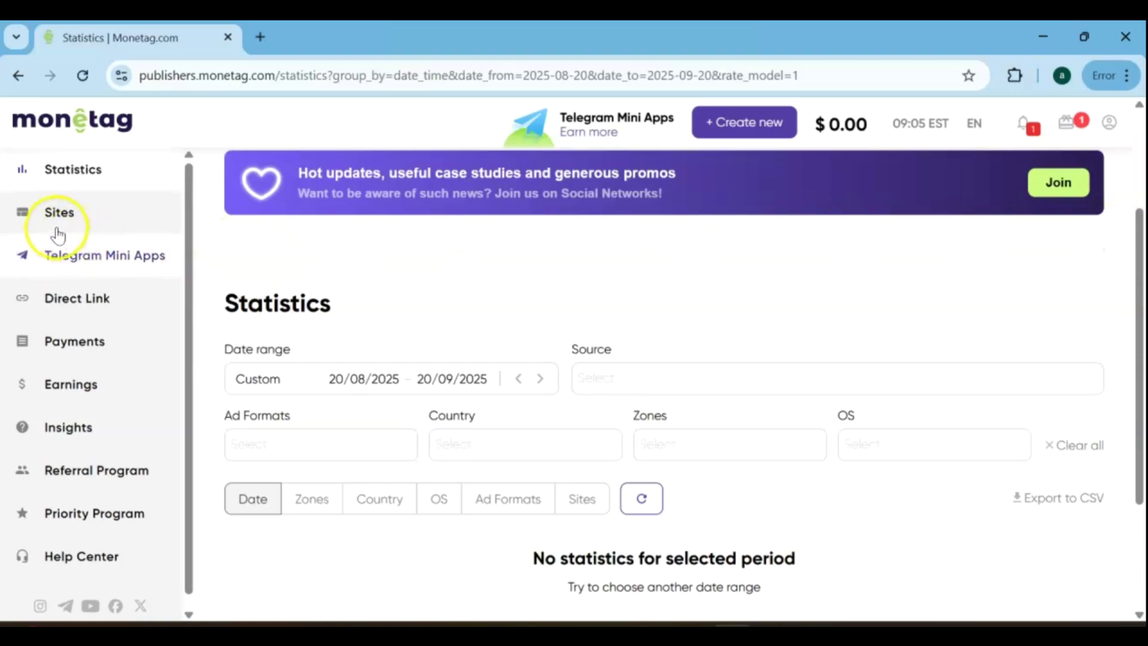
{"action": "left_click", "coordinate": [90, 217]}
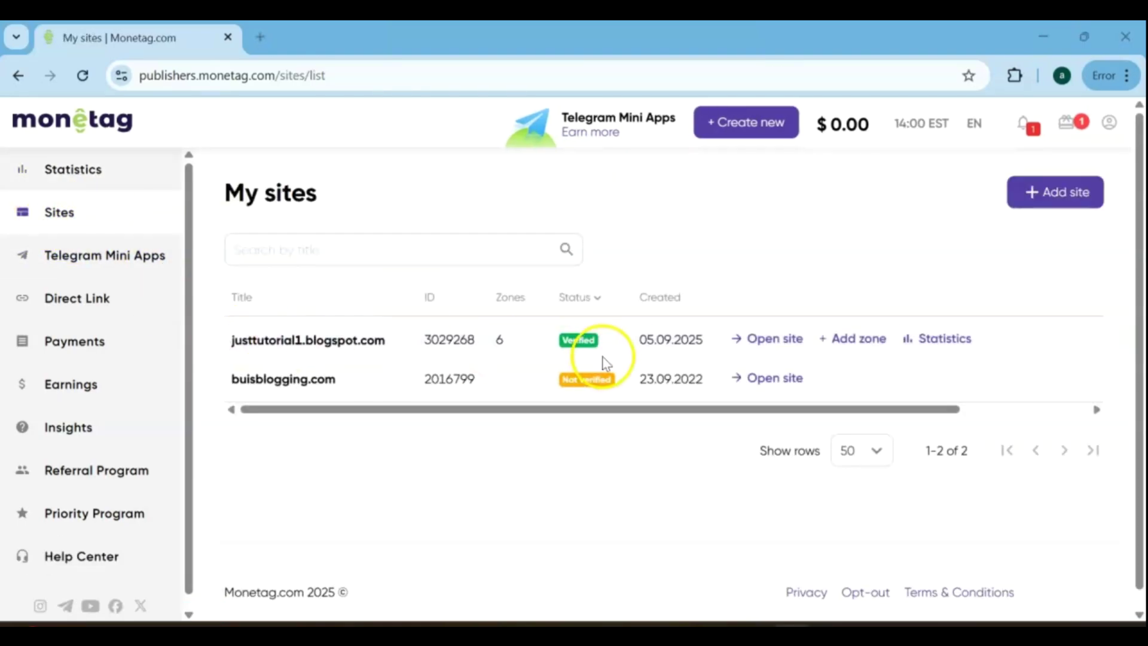
{"action": "left_click", "coordinate": [526, 340]}
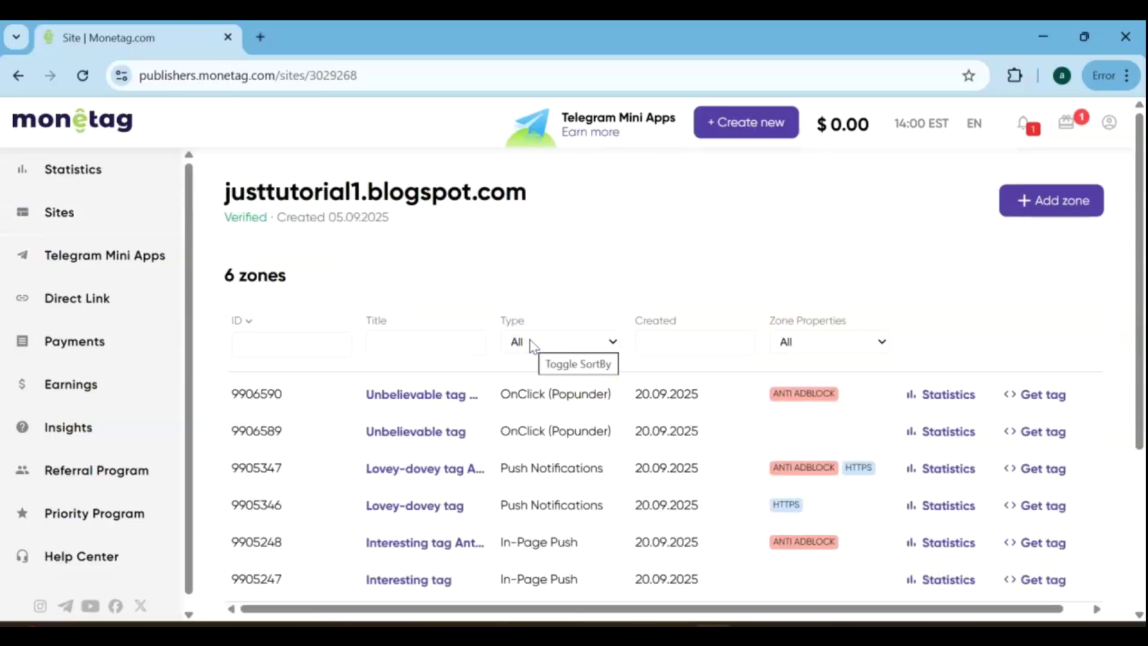
{"action": "left_click", "coordinate": [1068, 204]}
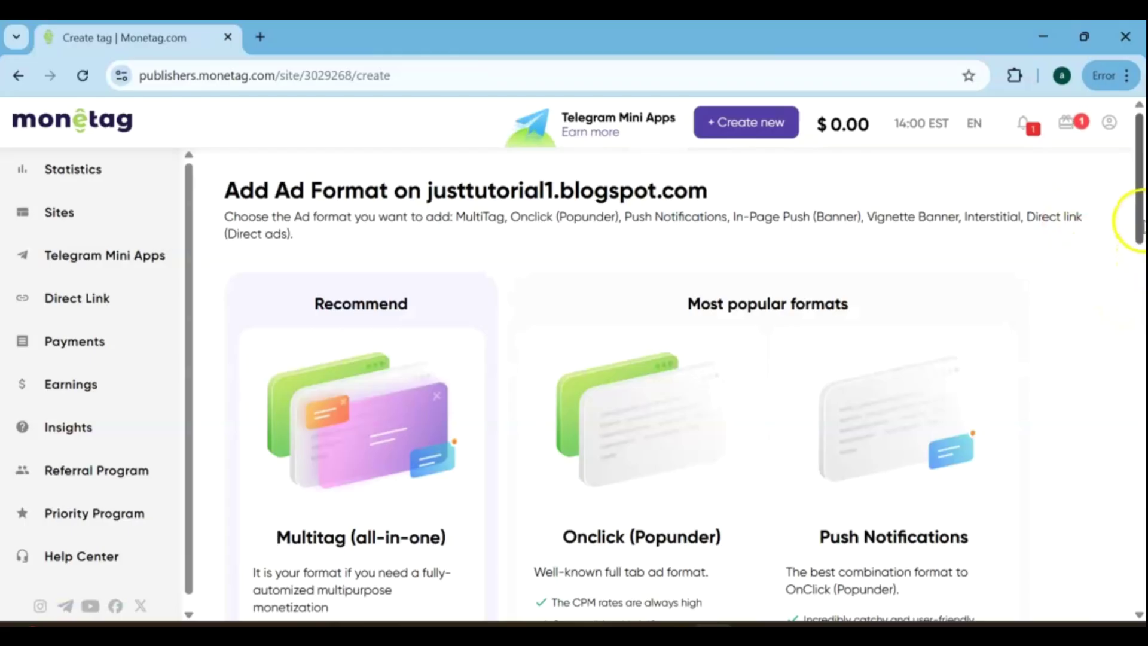
Compare the formats on the Add Ad Format page and create a Multitag.
{"action": "left_click_drag", "start_coordinate": [1140, 221], "coordinate": [1141, 244]}
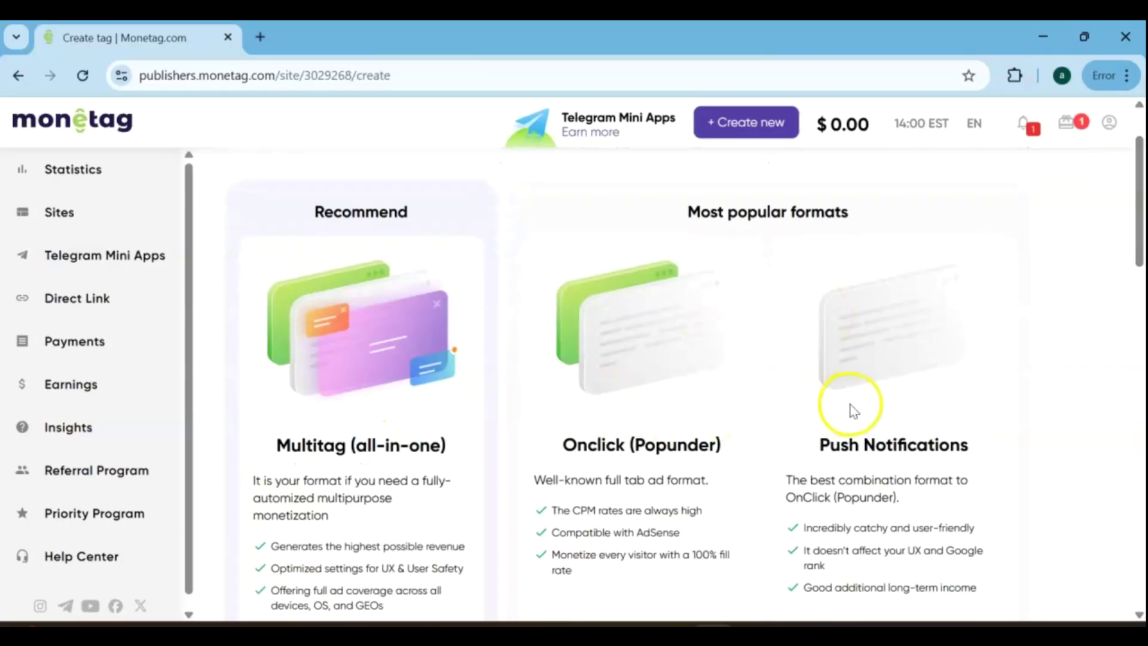
{"action": "left_click_drag", "start_coordinate": [1140, 242], "coordinate": [1139, 382]}
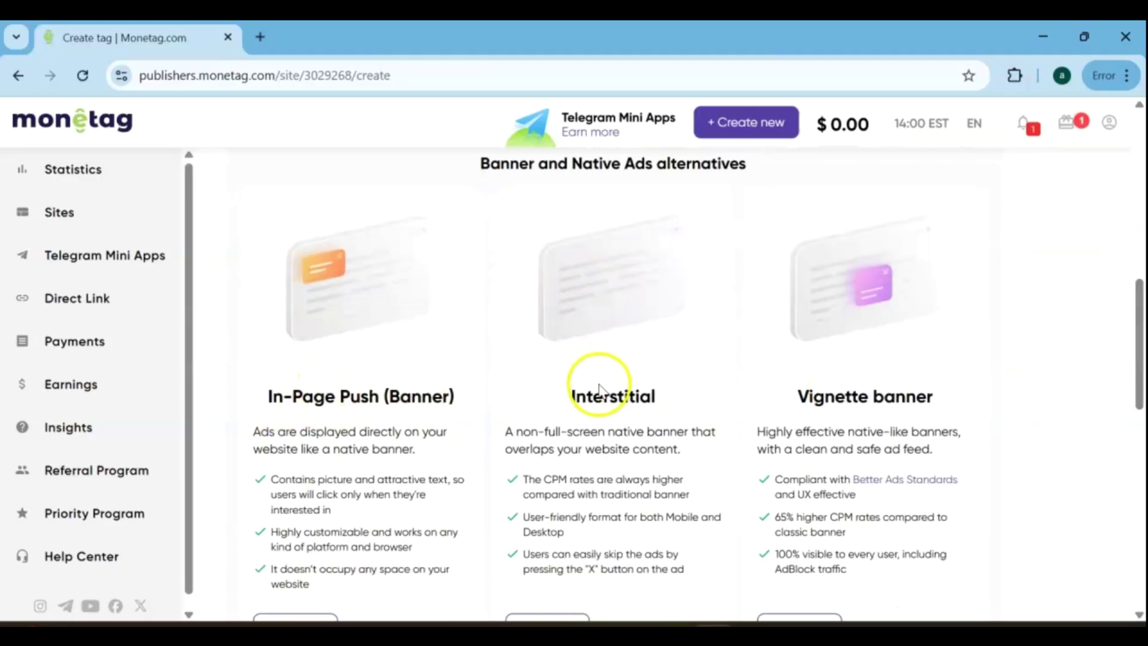
{"action": "scroll", "coordinate": [820, 389], "scroll_direction": "down", "scroll_amount": 5}
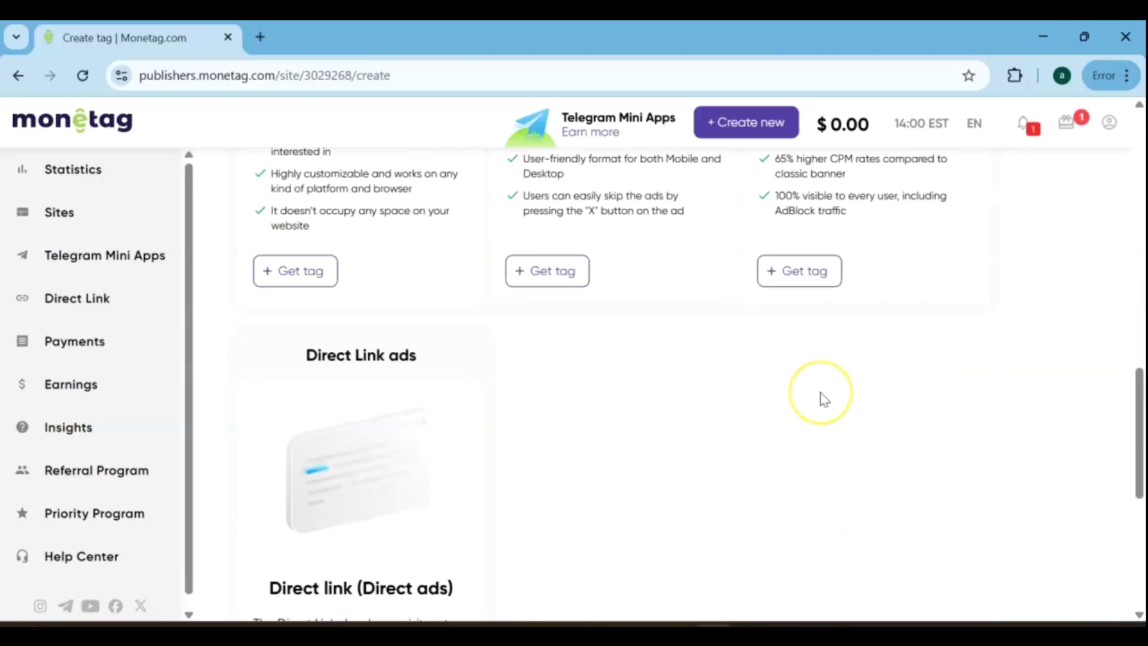
{"action": "scroll", "coordinate": [824, 399], "scroll_direction": "down", "scroll_amount": 3}
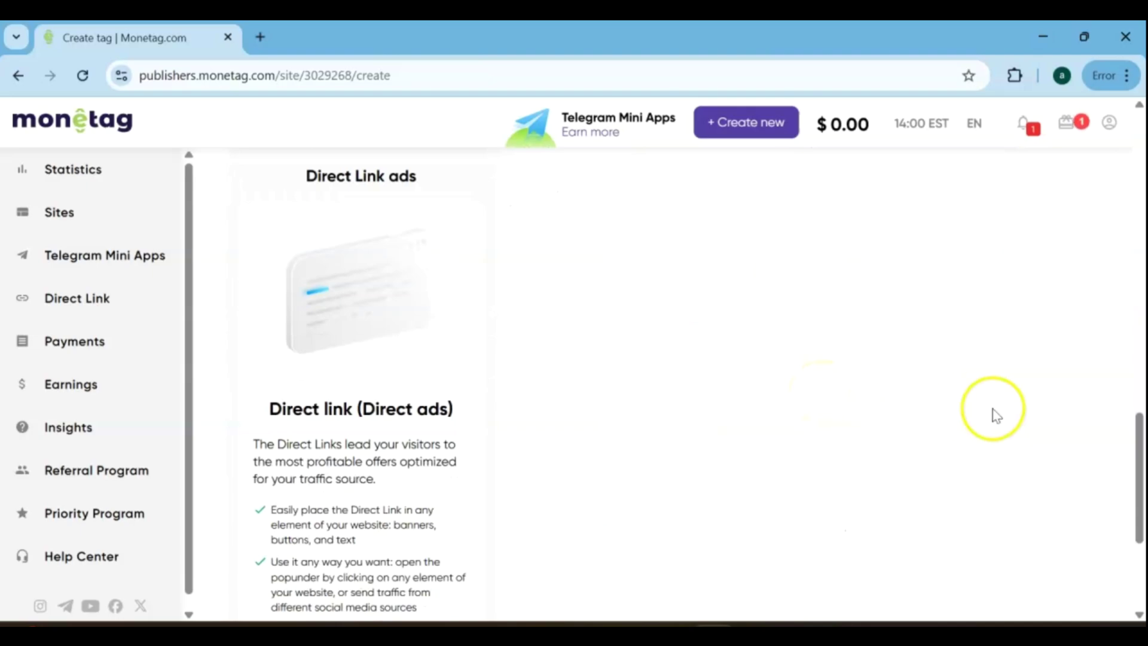
{"action": "left_click_drag", "start_coordinate": [1128, 461], "coordinate": [1140, 111]}
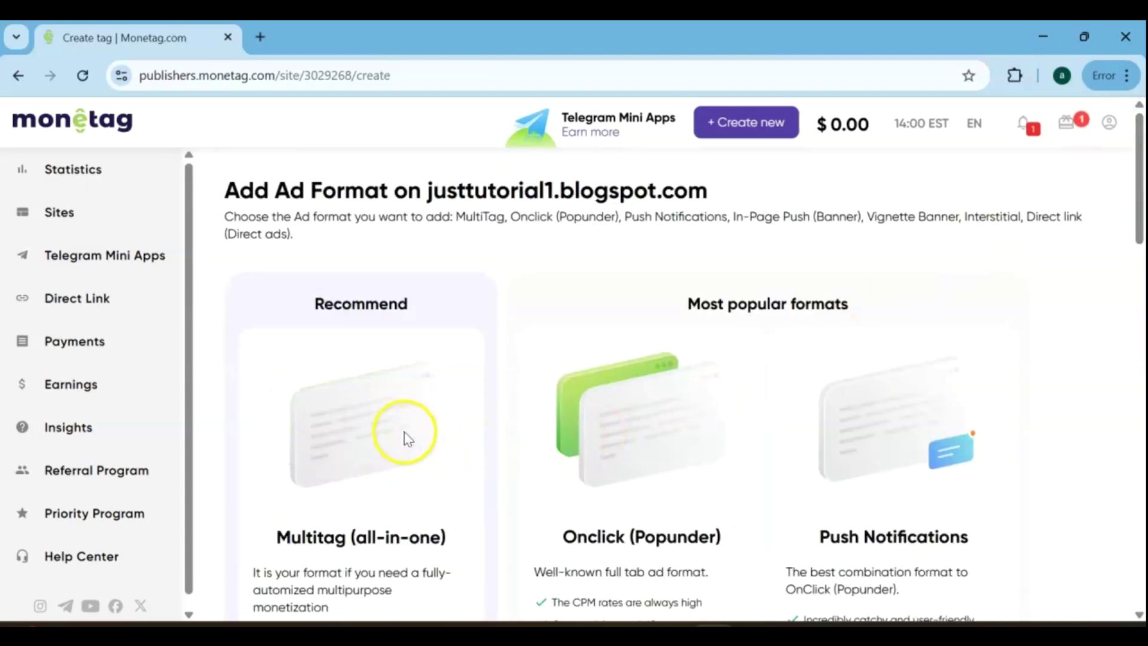
{"action": "scroll", "coordinate": [405, 432], "scroll_direction": "down", "scroll_amount": 3}
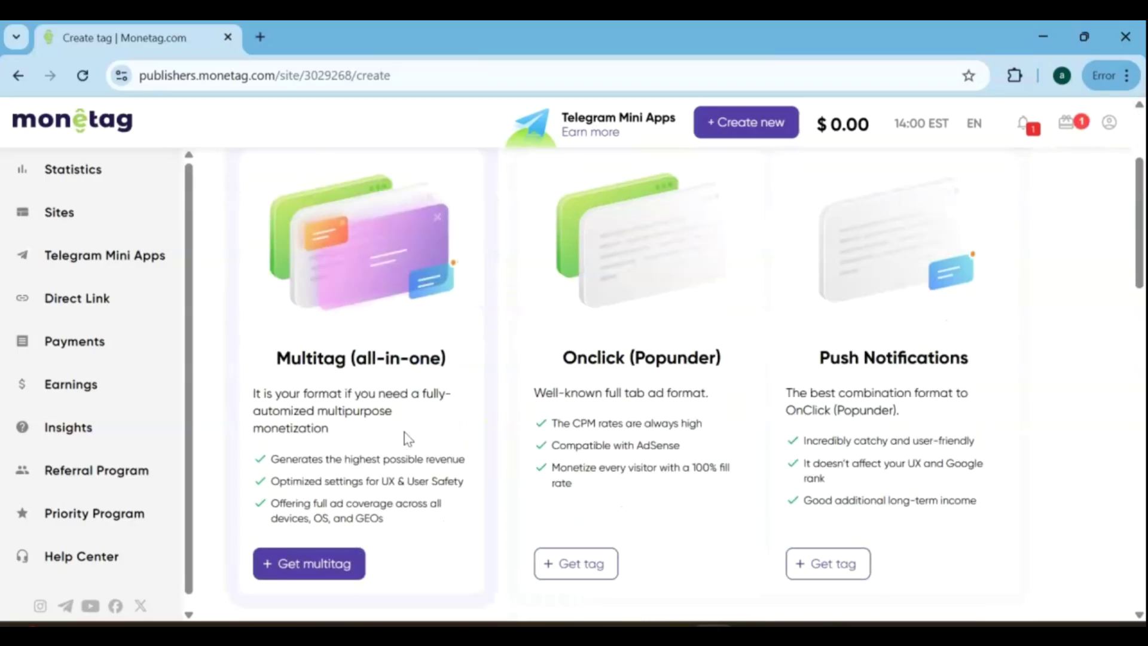
{"action": "left_click", "coordinate": [330, 562]}
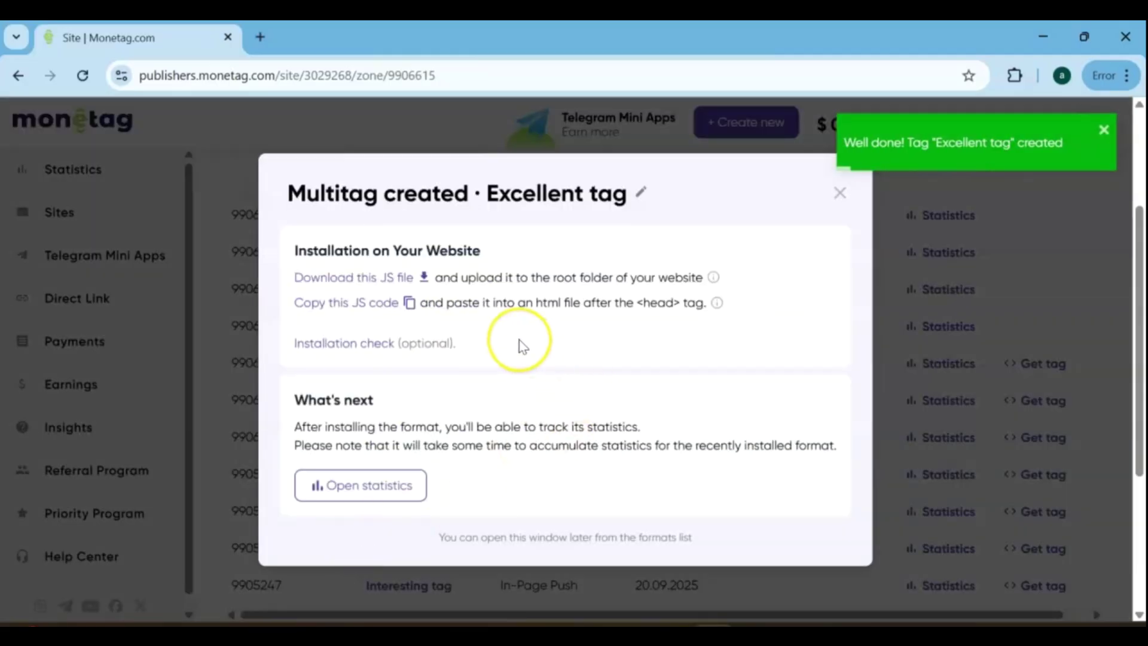
Copy the Excellent tag Multitag's JS code and switch to the blog's Blogger Layout page.
{"action": "scroll", "coordinate": [523, 347], "scroll_direction": "down", "scroll_amount": 5}
{"action": "scroll", "coordinate": [523, 347], "scroll_direction": "up", "scroll_amount": 3}
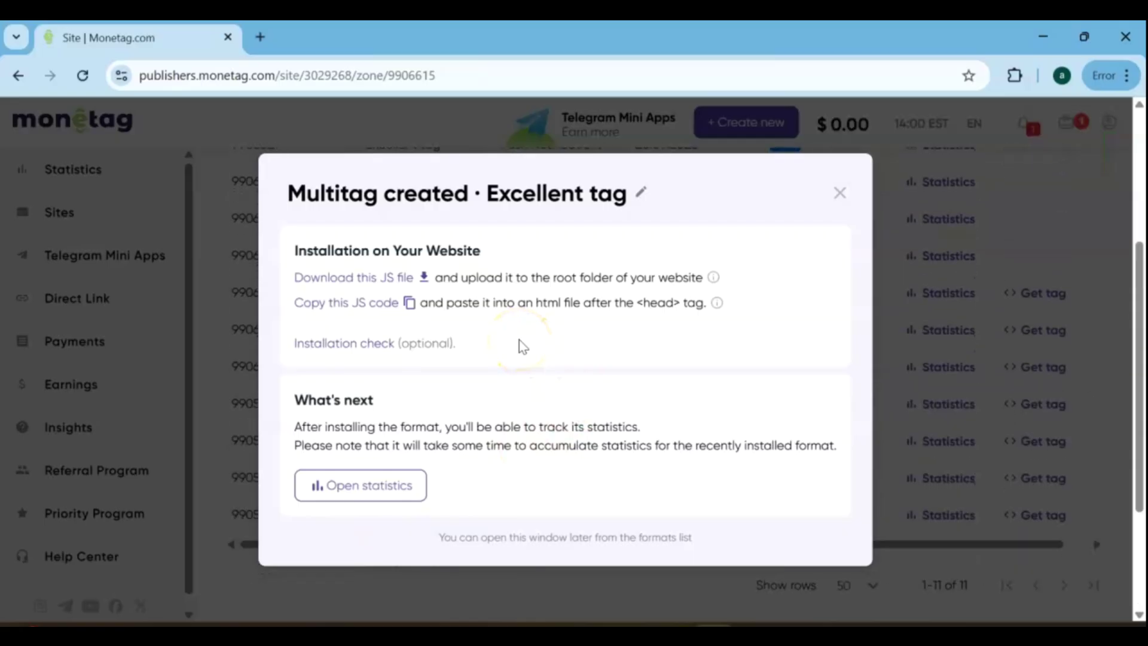
{"action": "mouse_move", "coordinate": [321, 303]}
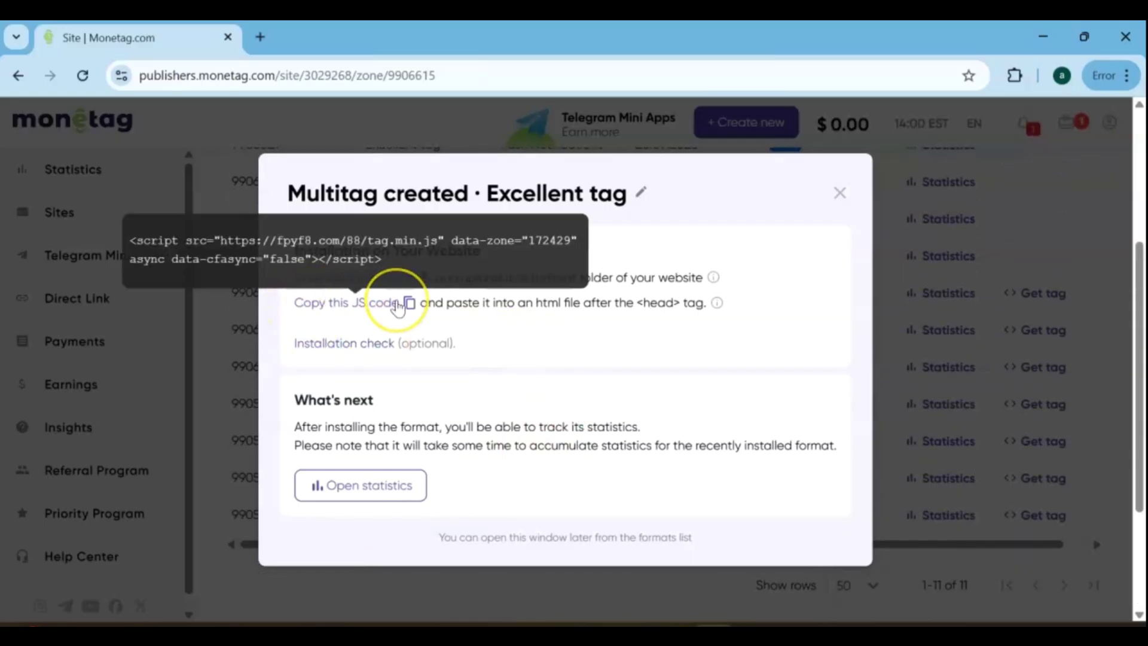
{"action": "left_click", "coordinate": [419, 302]}
{"action": "mouse_move", "coordinate": [411, 315]}
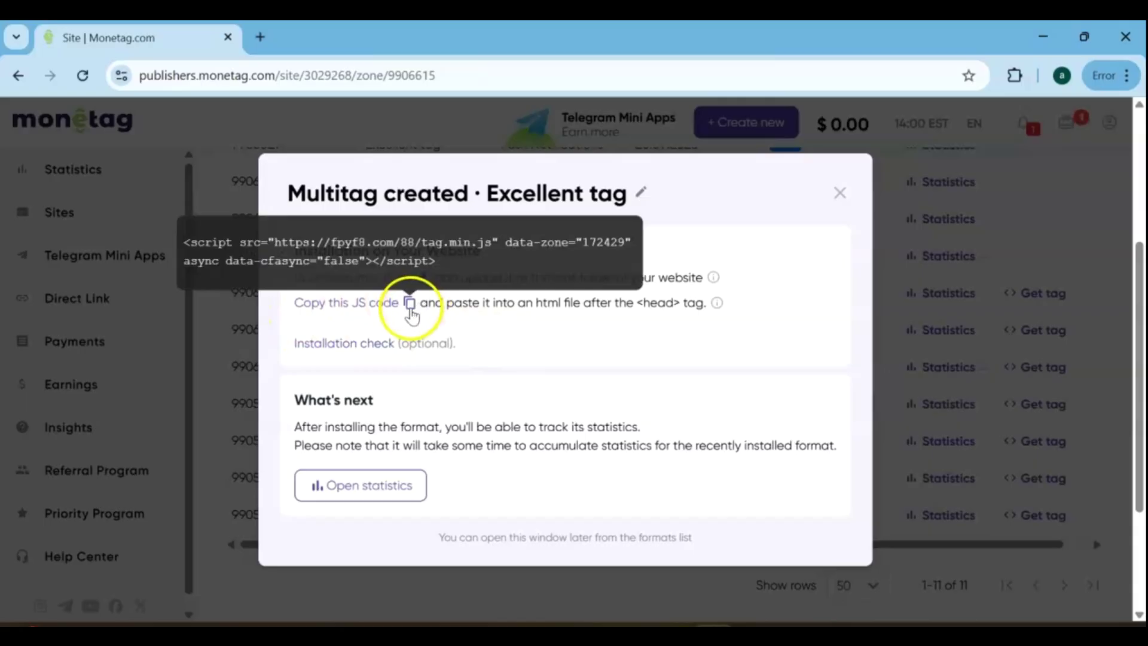
{"action": "left_click", "coordinate": [411, 309]}
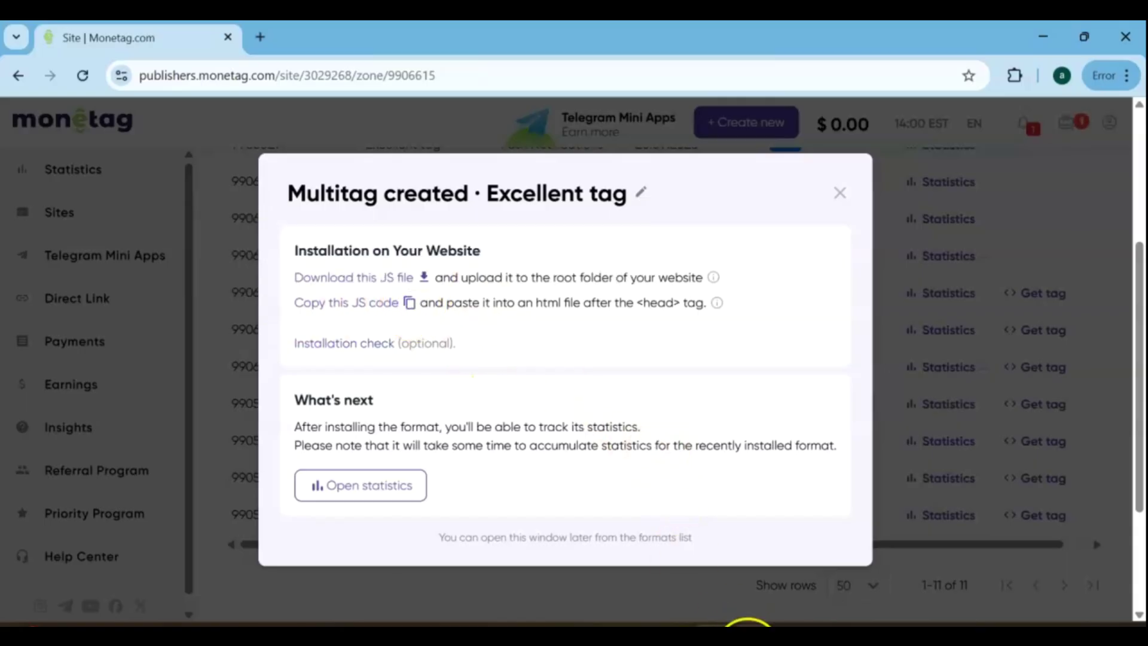
{"action": "left_click", "coordinate": [743, 625]}
{"action": "scroll", "coordinate": [282, 436], "scroll_direction": "down", "scroll_amount": 3}
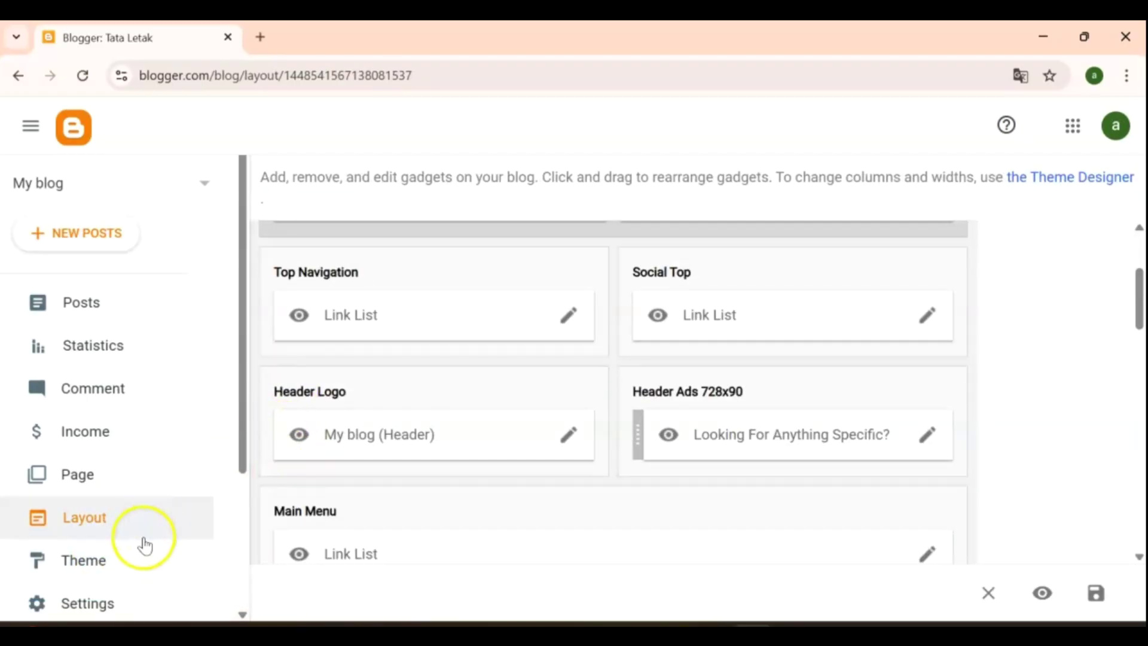
Open Edit HTML for the blog's current theme from the Customize dropdown.
{"action": "left_click", "coordinate": [134, 561]}
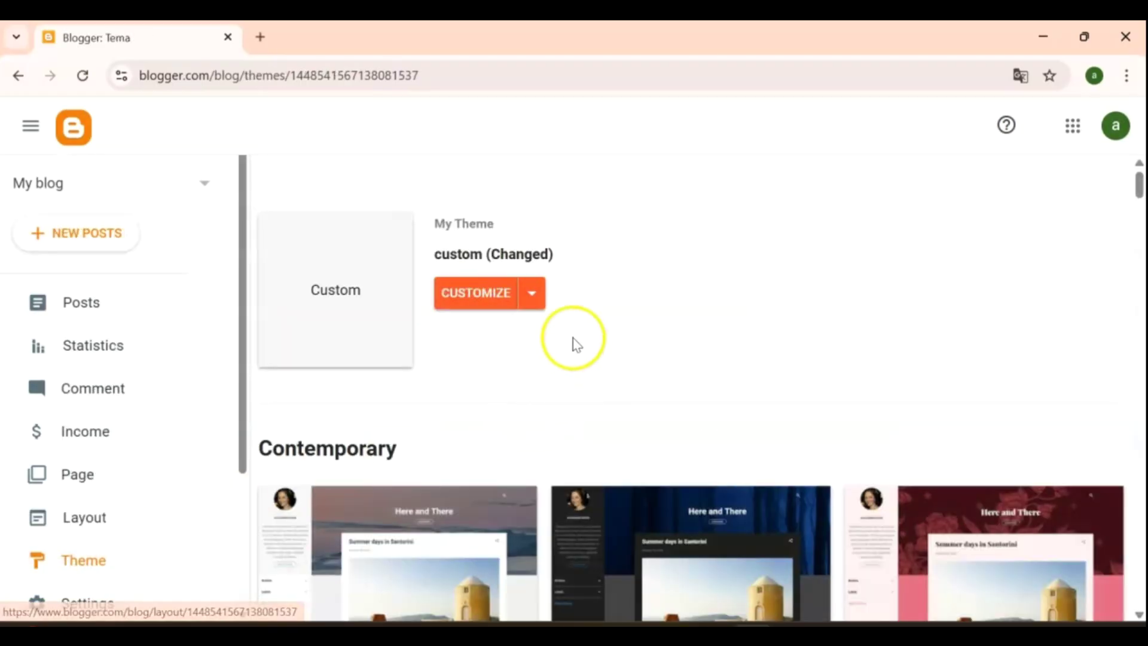
{"action": "left_click", "coordinate": [531, 293]}
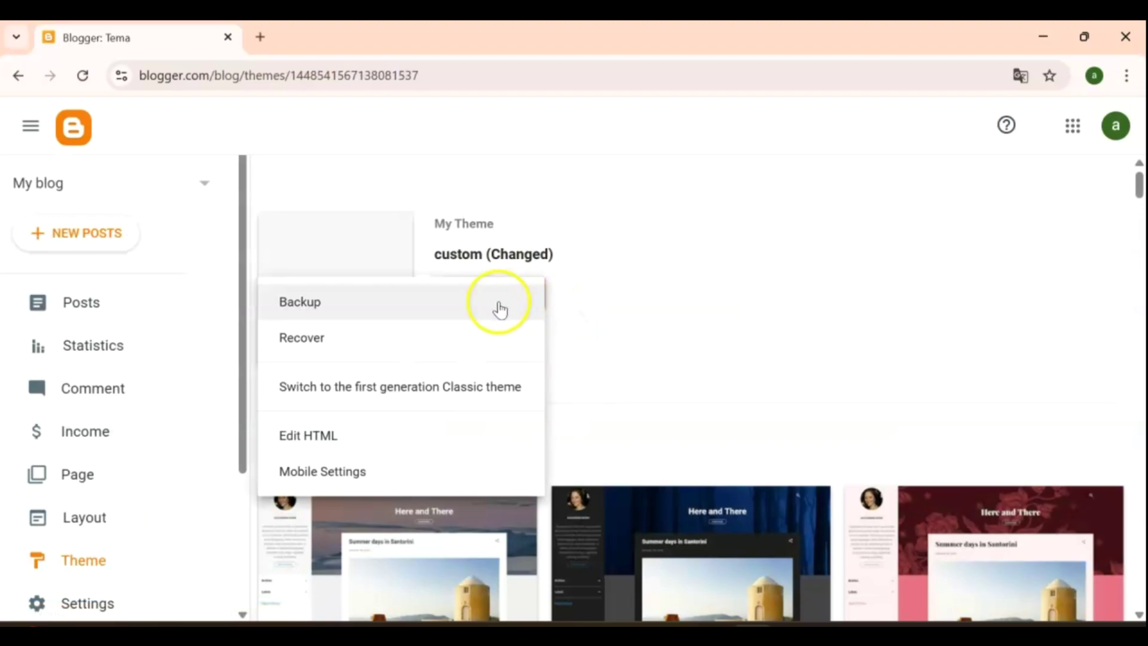
{"action": "left_click", "coordinate": [325, 435]}
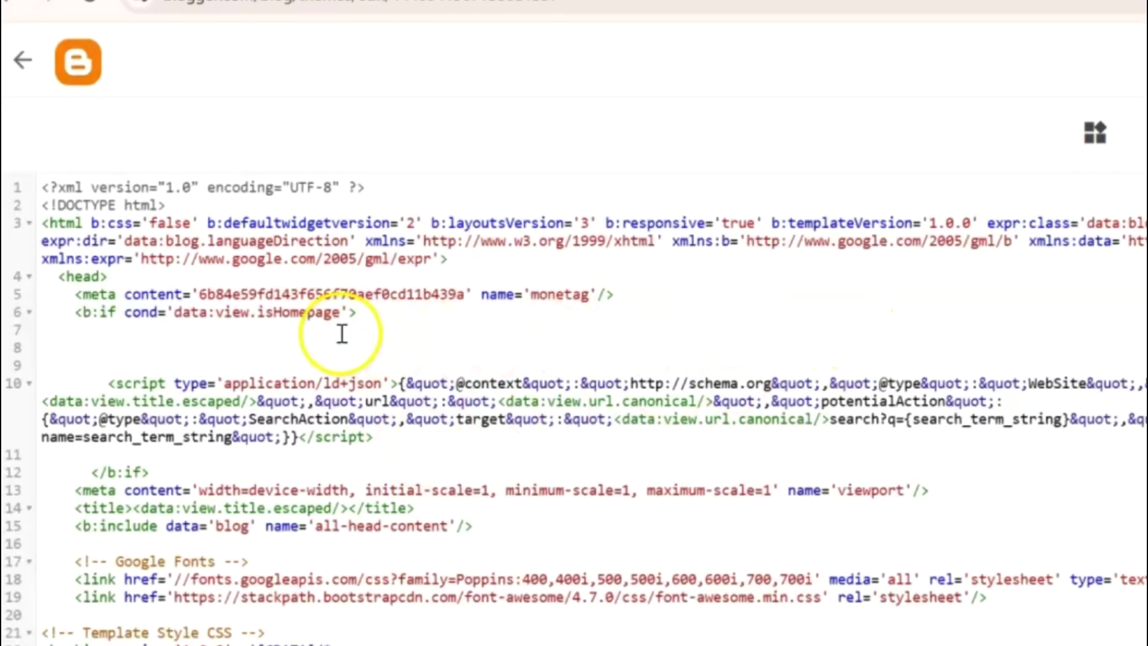
Paste the Monetag script (data-zone 172429) on line 8 under <head> and save the theme.
{"action": "left_click_drag", "start_coordinate": [108, 277], "coordinate": [56, 272]}
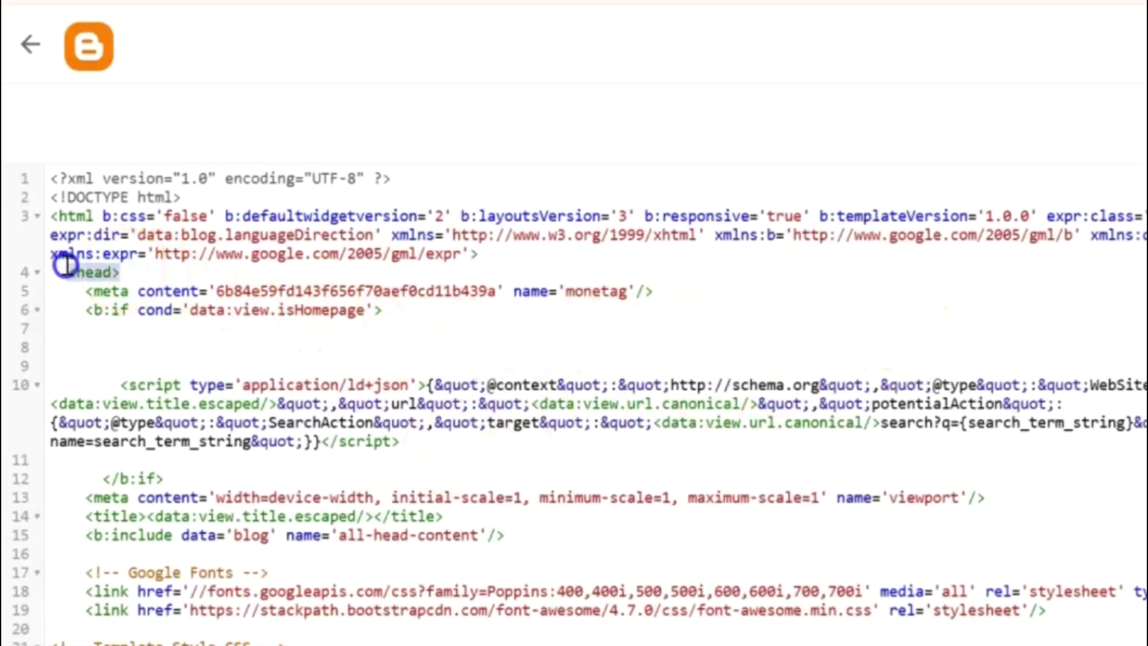
{"action": "left_click", "coordinate": [128, 339]}
{"action": "key", "text": "ctrl+v"}
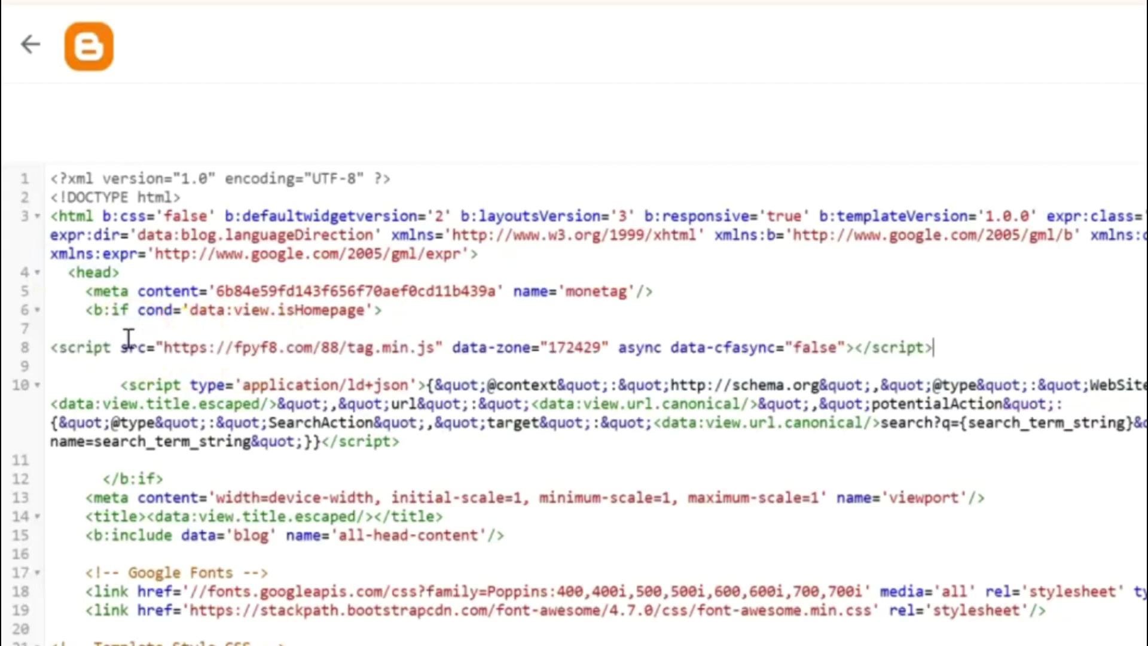
{"action": "left_click", "coordinate": [951, 353]}
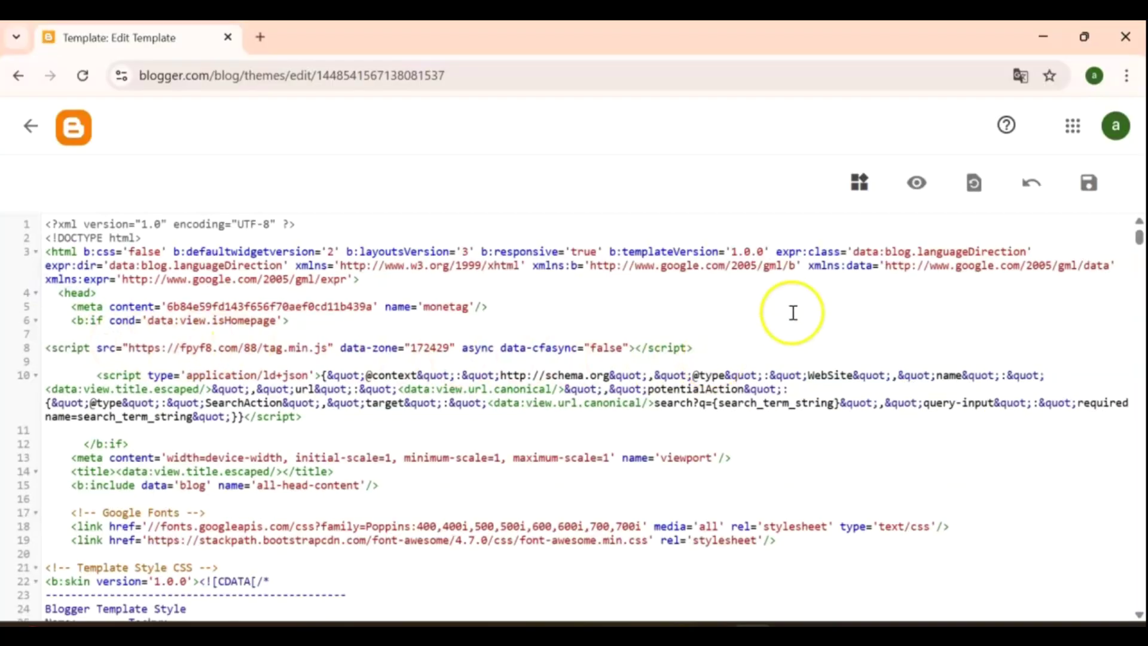
{"action": "left_click", "coordinate": [1089, 193]}
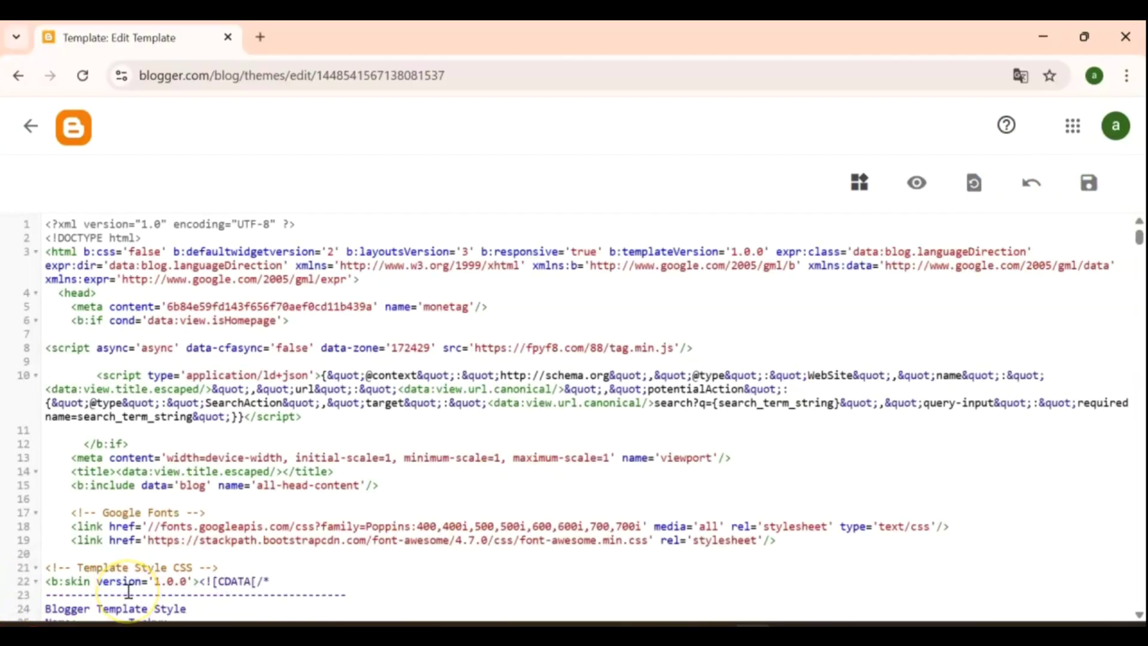
{"action": "left_click", "coordinate": [30, 125]}
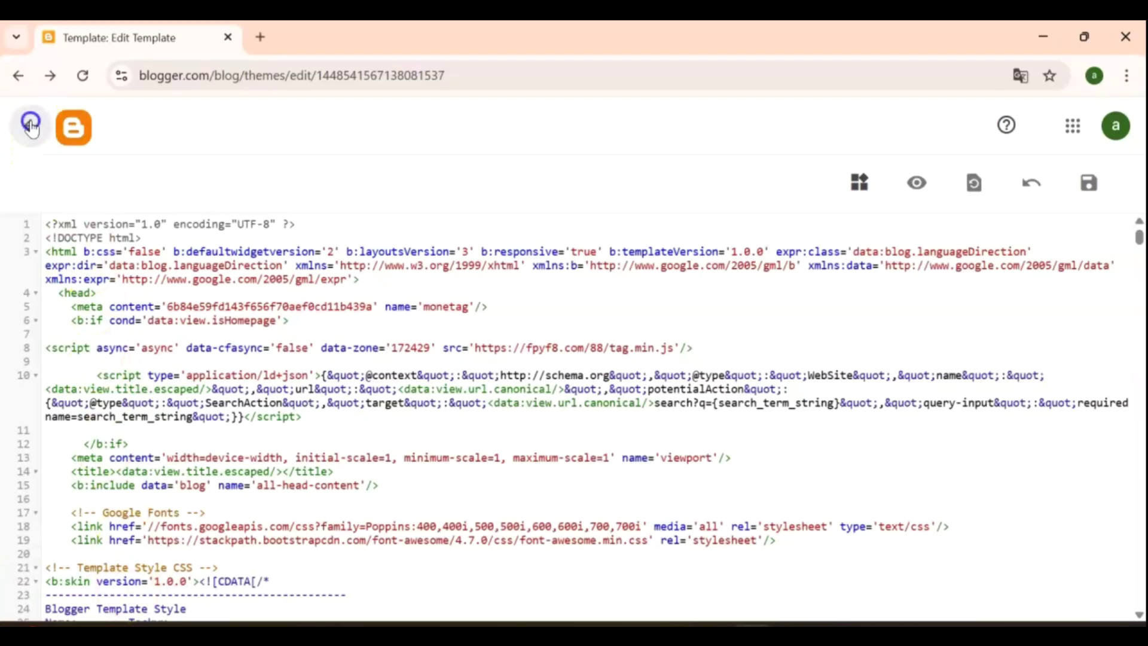
Open the live blog in a new tab and dismiss the Amazon Prime popup.
{"action": "scroll", "coordinate": [179, 487], "scroll_direction": "down", "scroll_amount": 3}
{"action": "left_click", "coordinate": [141, 508]}
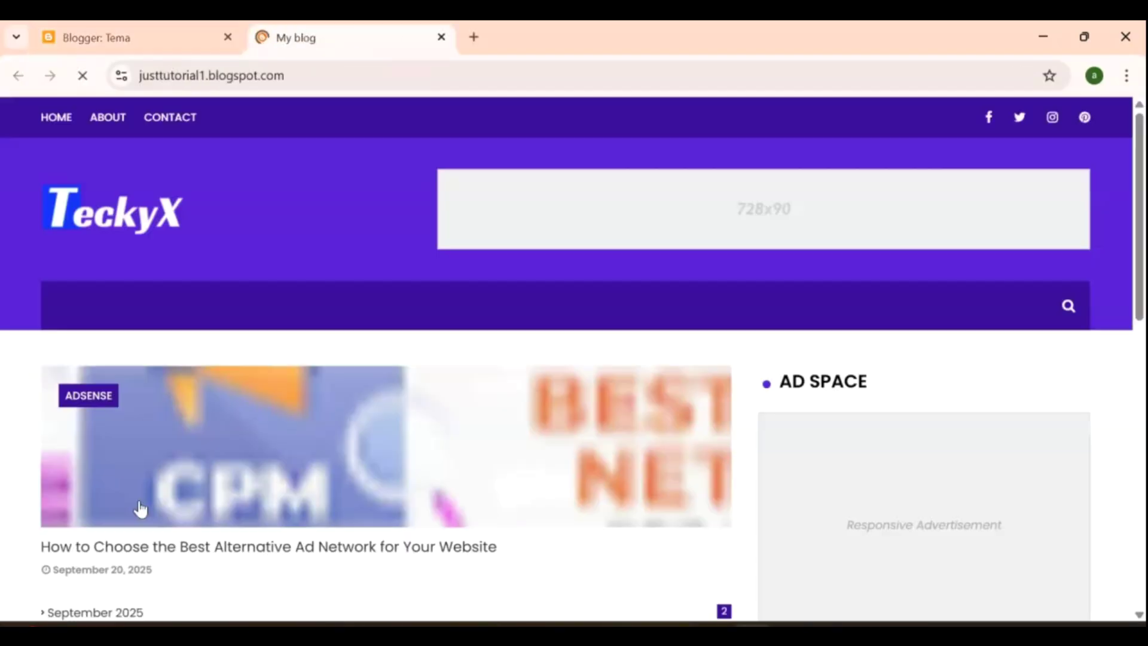
{"action": "scroll", "coordinate": [519, 267], "scroll_direction": "down", "scroll_amount": 4}
{"action": "left_click", "coordinate": [519, 268]}
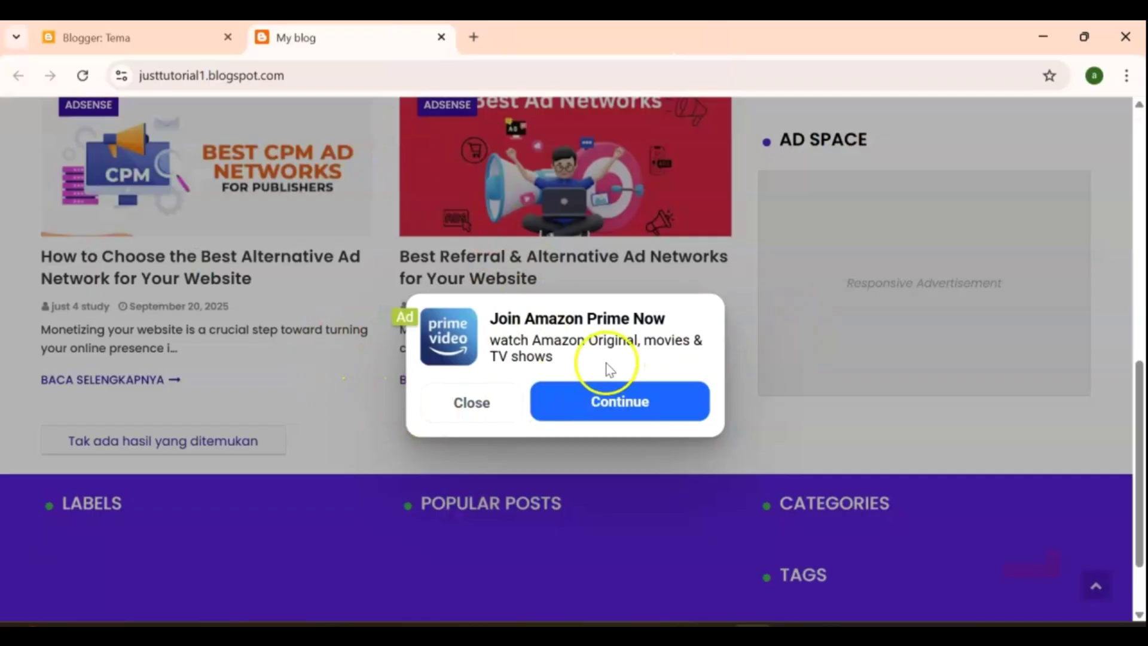
{"action": "scroll", "coordinate": [565, 397], "scroll_direction": "up", "scroll_amount": 5}
{"action": "scroll", "coordinate": [567, 407], "scroll_direction": "up", "scroll_amount": 4}
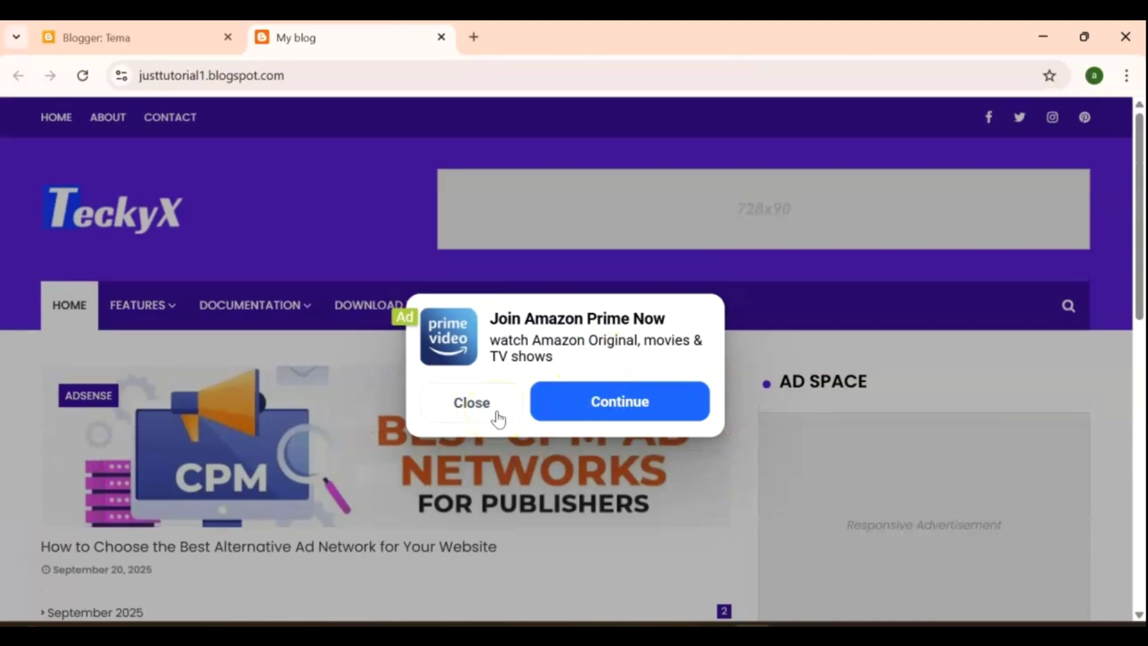
{"action": "left_click", "coordinate": [472, 403]}
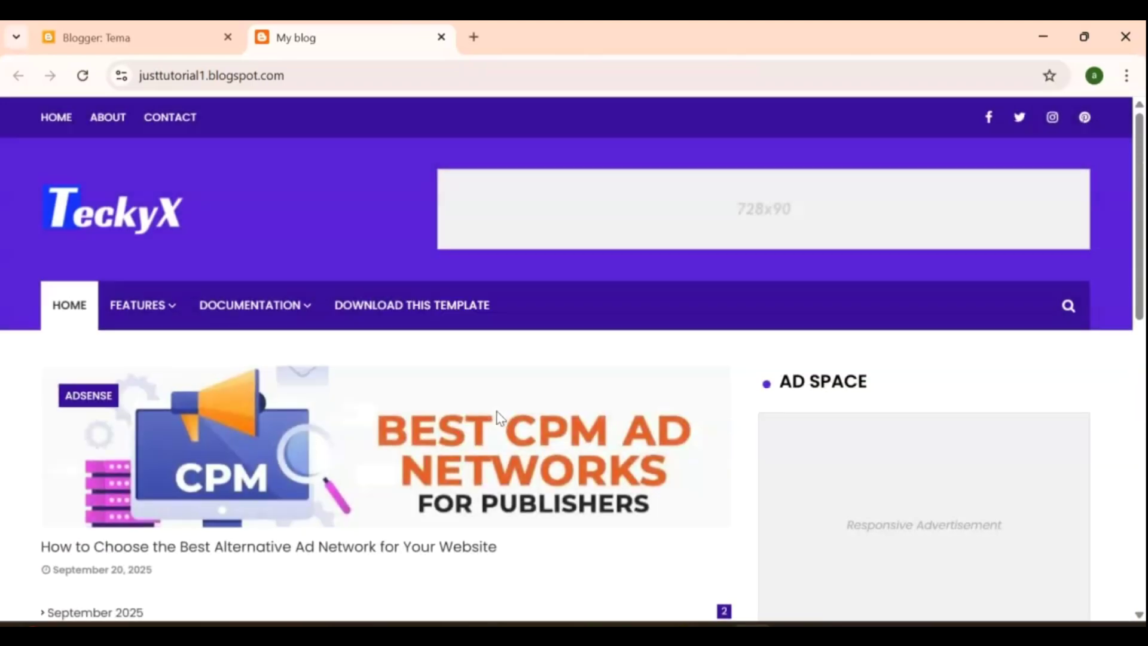
Close the Rise of Kingdoms full-page ad and Prime popup, then open the Prime ad's landing page.
{"action": "scroll", "coordinate": [367, 435], "scroll_direction": "down", "scroll_amount": 2}
{"action": "scroll", "coordinate": [369, 437], "scroll_direction": "down", "scroll_amount": 2}
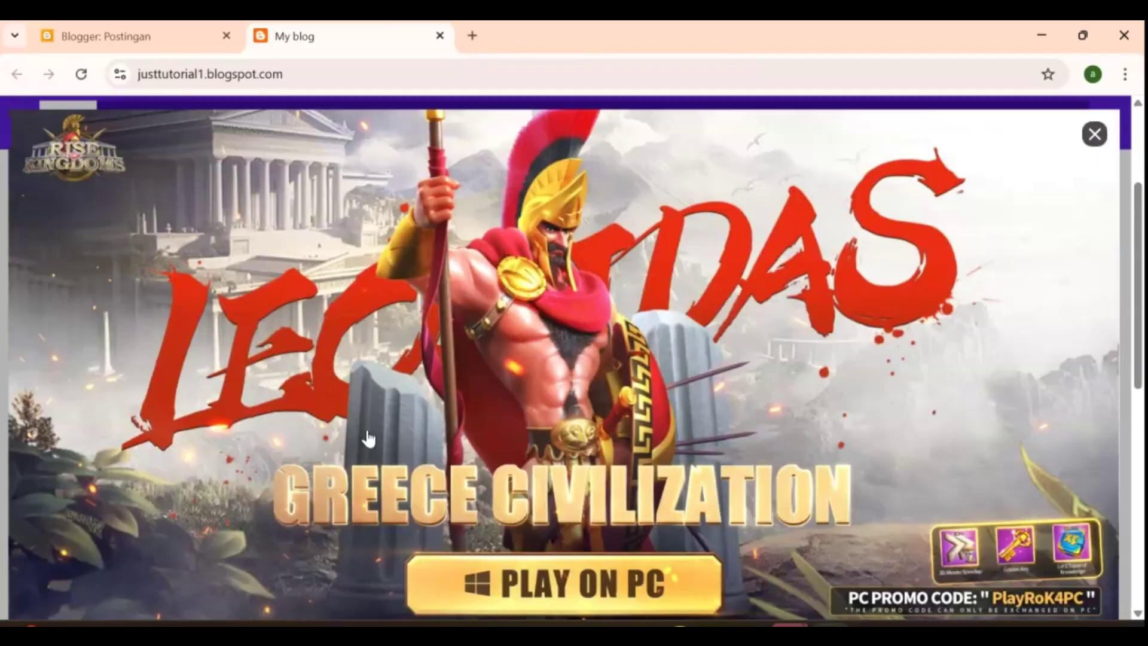
{"action": "left_click", "coordinate": [380, 430]}
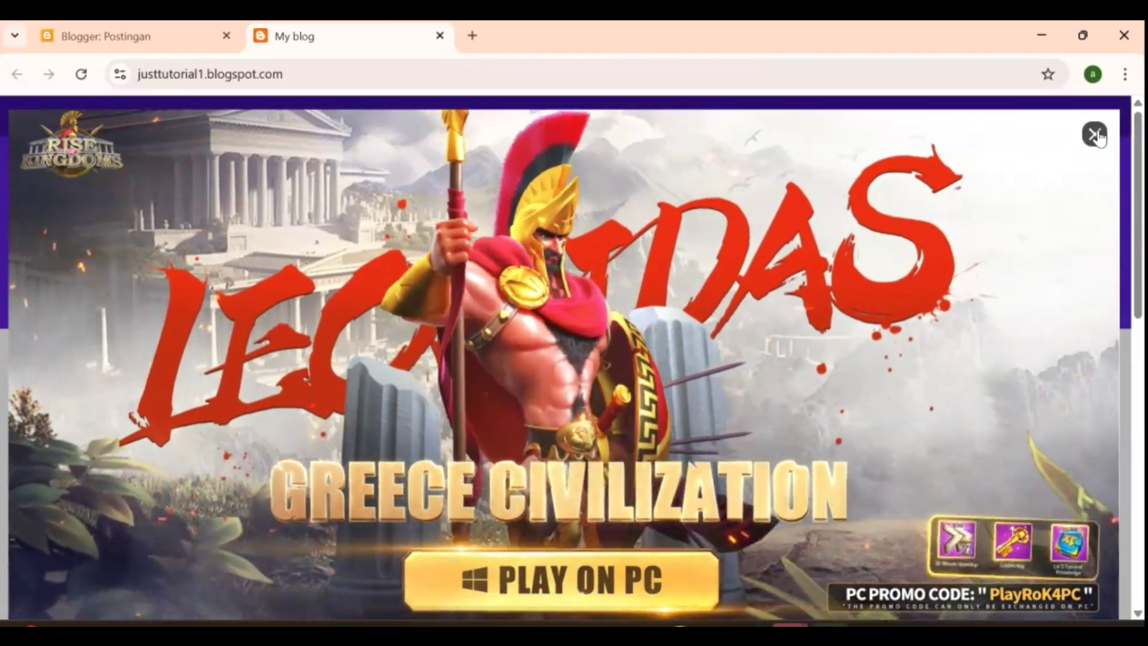
{"action": "left_click", "coordinate": [1097, 134]}
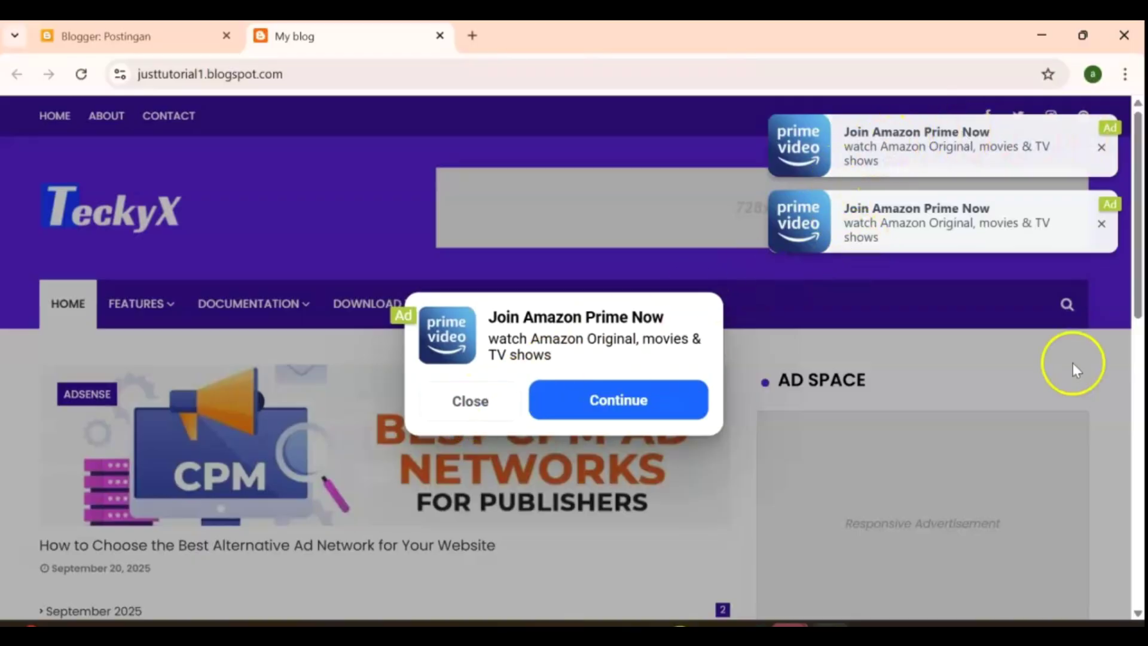
{"action": "scroll", "coordinate": [1068, 368], "scroll_direction": "down", "scroll_amount": 7}
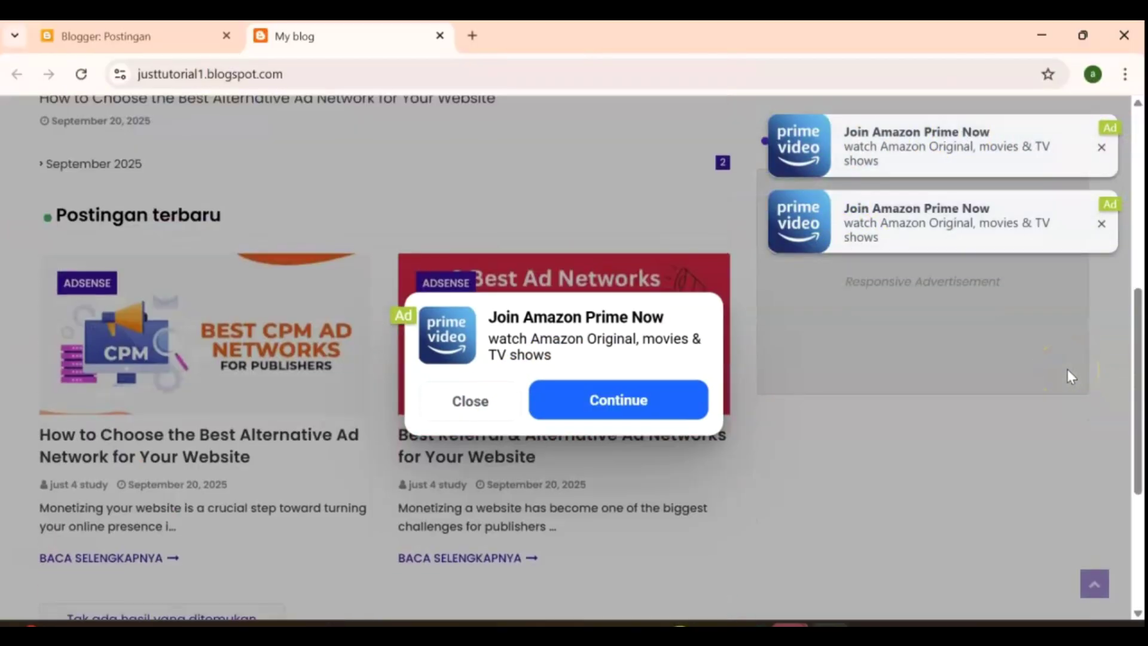
{"action": "left_click", "coordinate": [478, 398]}
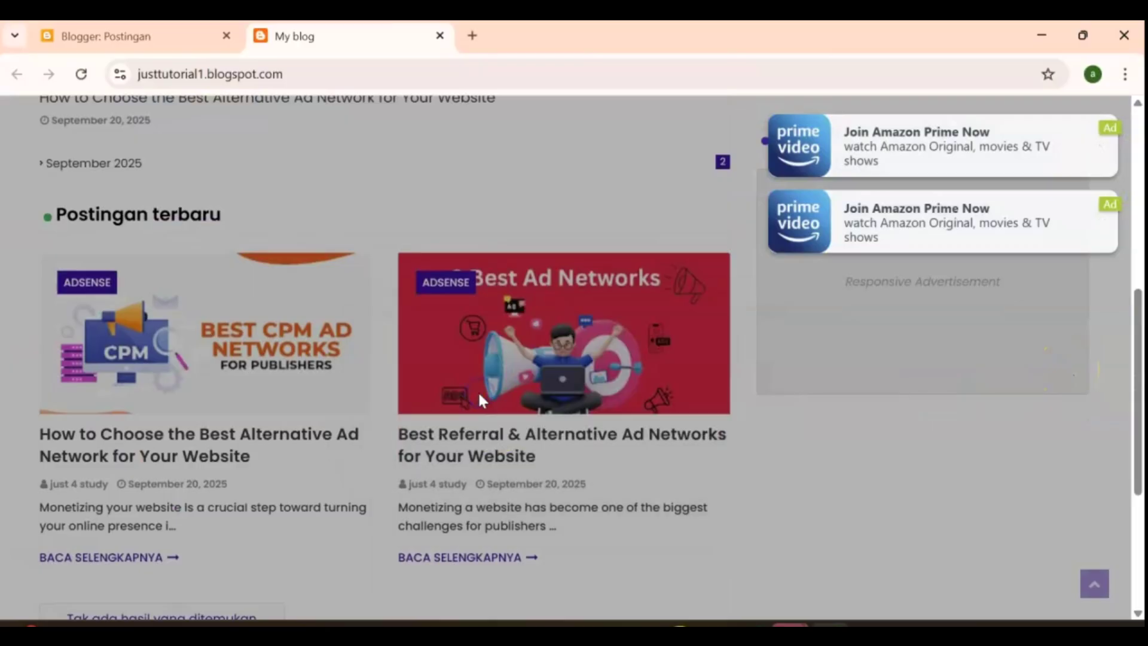
{"action": "scroll", "coordinate": [903, 385], "scroll_direction": "up", "scroll_amount": 4}
{"action": "scroll", "coordinate": [757, 284], "scroll_direction": "down", "scroll_amount": 6}
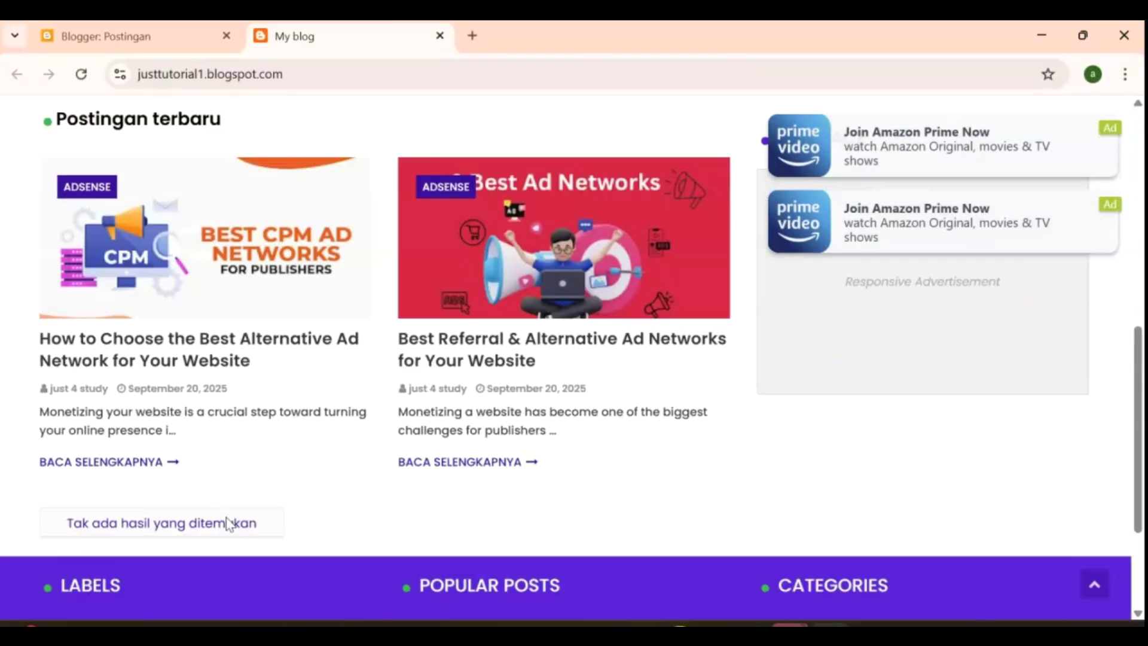
{"action": "left_click", "coordinate": [982, 157]}
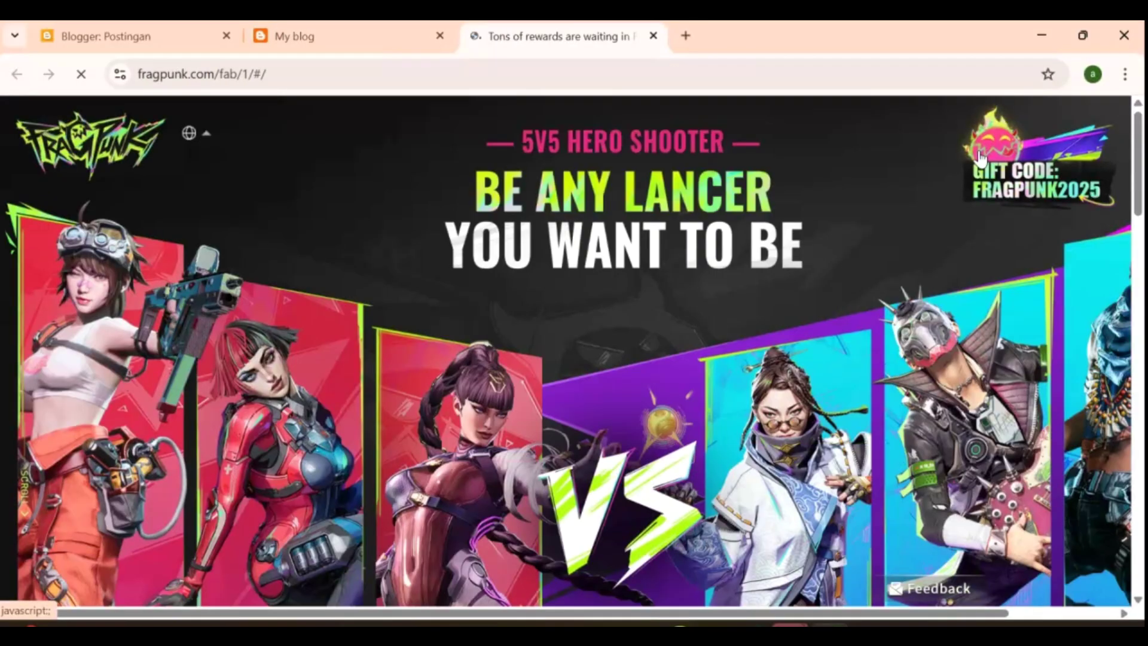
Scroll through the fragpunk.com ad page before returning to the Monetag homepage.
{"action": "scroll", "coordinate": [982, 159], "scroll_direction": "down", "scroll_amount": 3}
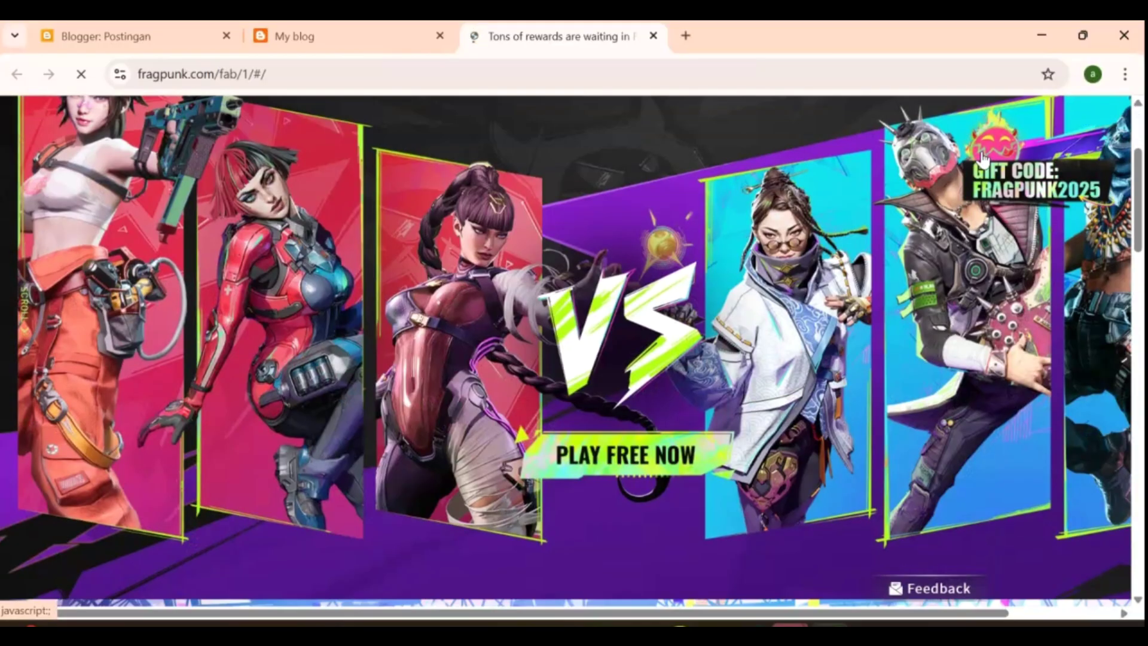
{"action": "scroll", "coordinate": [983, 158], "scroll_direction": "down", "scroll_amount": 5}
{"action": "scroll", "coordinate": [983, 158], "scroll_direction": "down", "scroll_amount": 5}
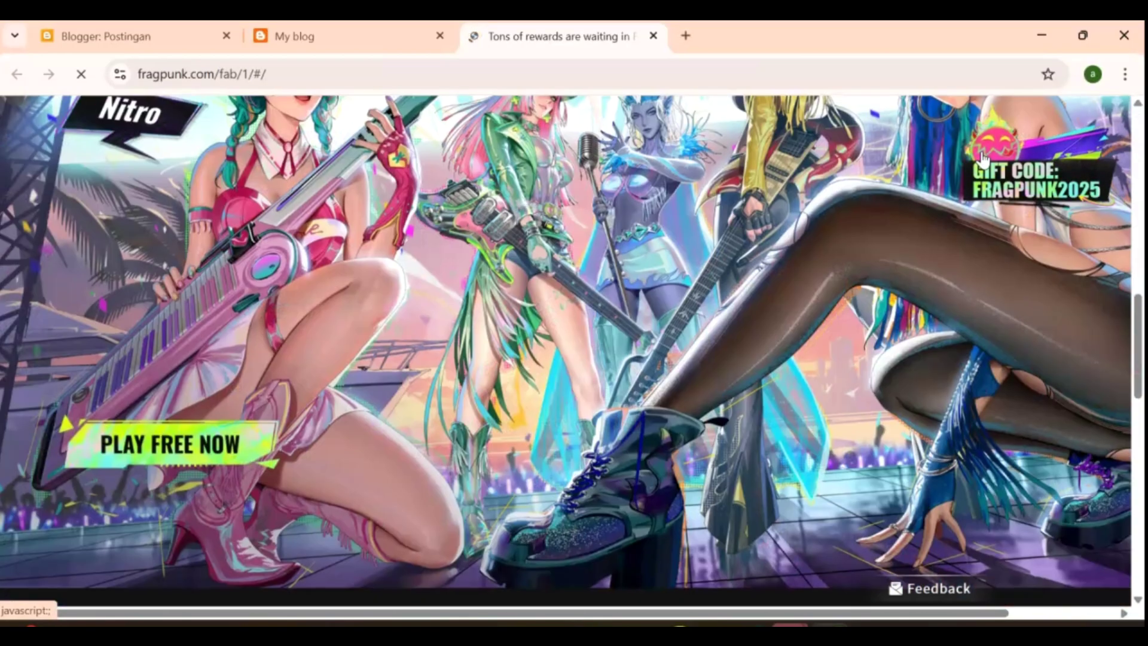
{"action": "scroll", "coordinate": [982, 158], "scroll_direction": "up", "scroll_amount": 6}
{"action": "scroll", "coordinate": [983, 159], "scroll_direction": "up", "scroll_amount": 5}
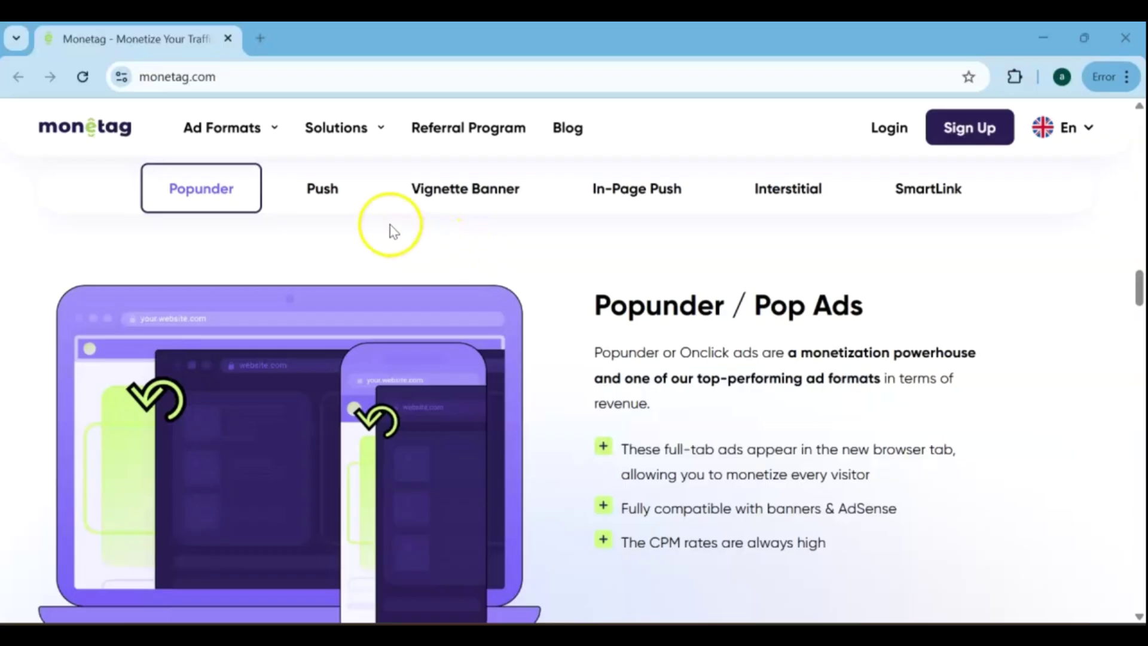
Show each format's description in turn: Push, Vignette Banner, In-Page Push, Interstitial, then SmartLink (Direct Link).
{"action": "left_click", "coordinate": [341, 192]}
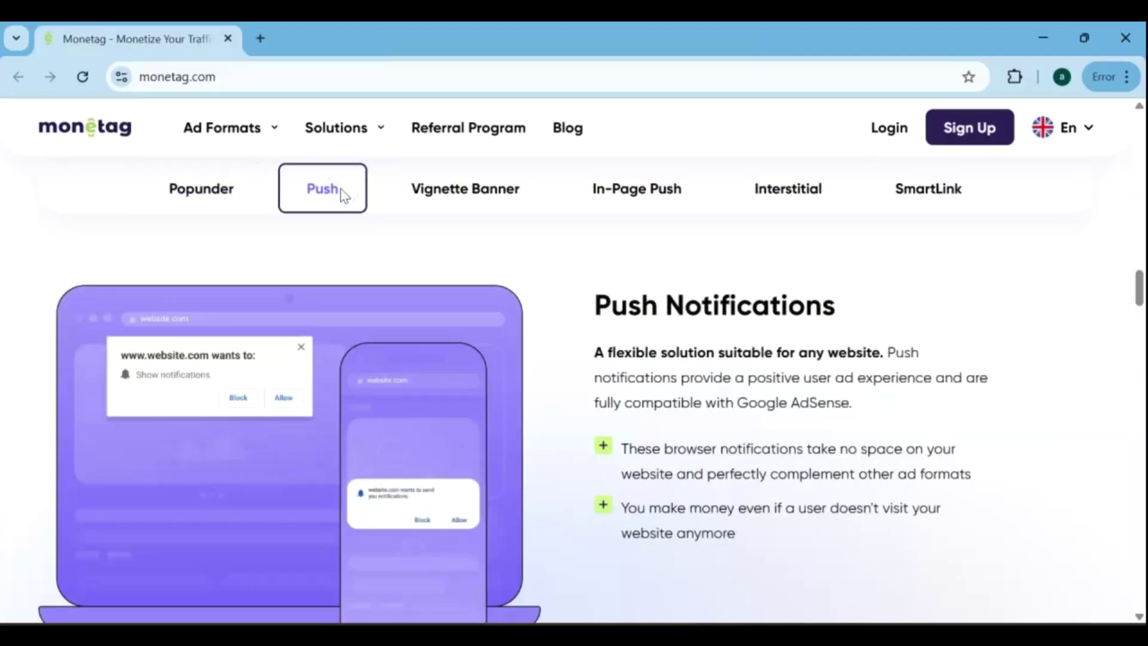
{"action": "left_click", "coordinate": [436, 191]}
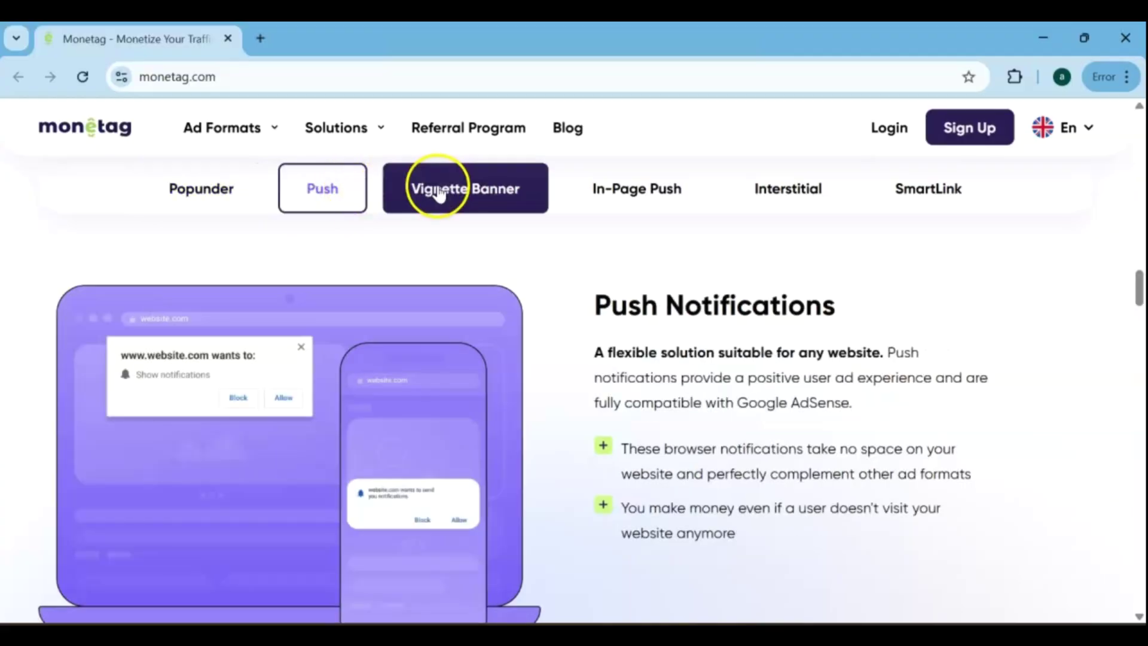
{"action": "left_click", "coordinate": [440, 192]}
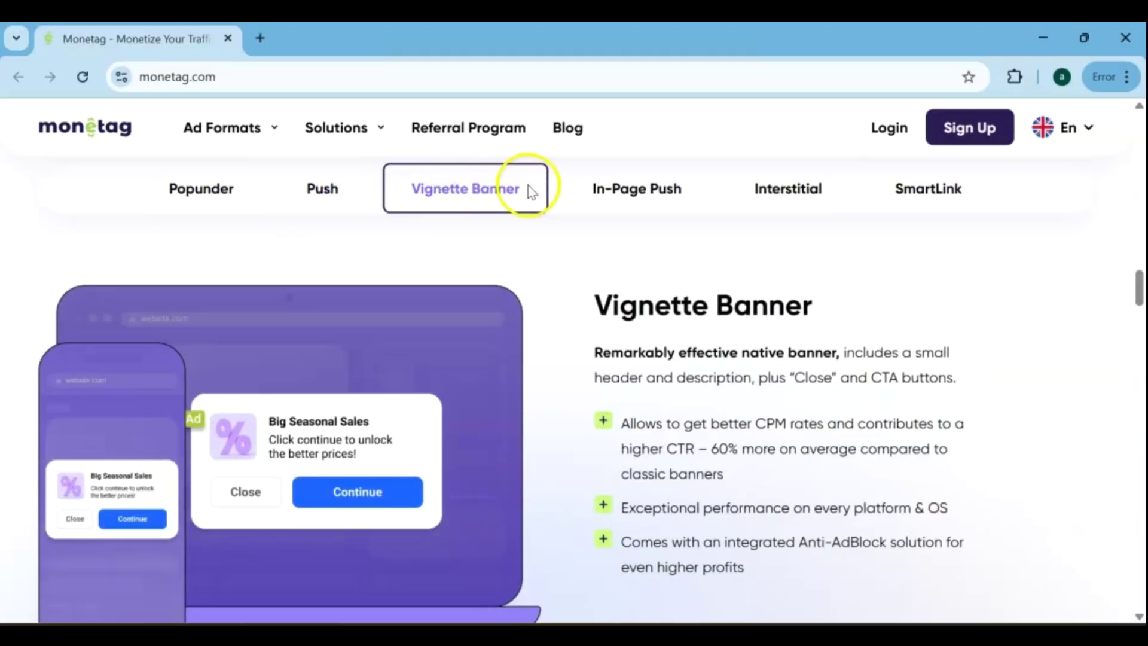
{"action": "left_click", "coordinate": [617, 193]}
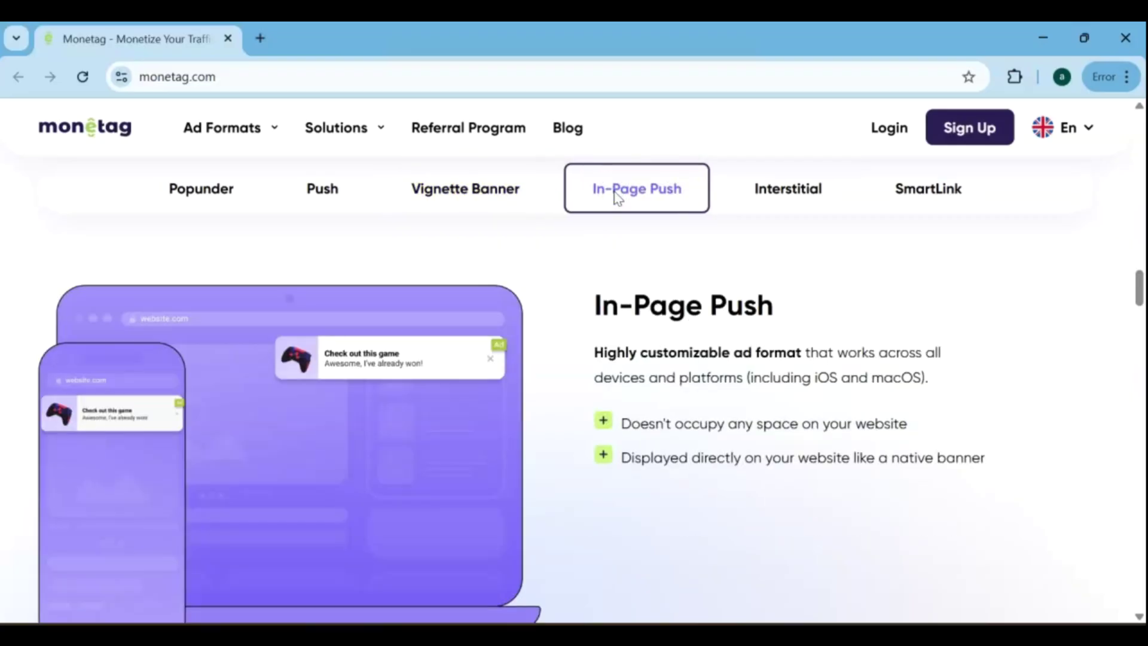
{"action": "left_click", "coordinate": [793, 192]}
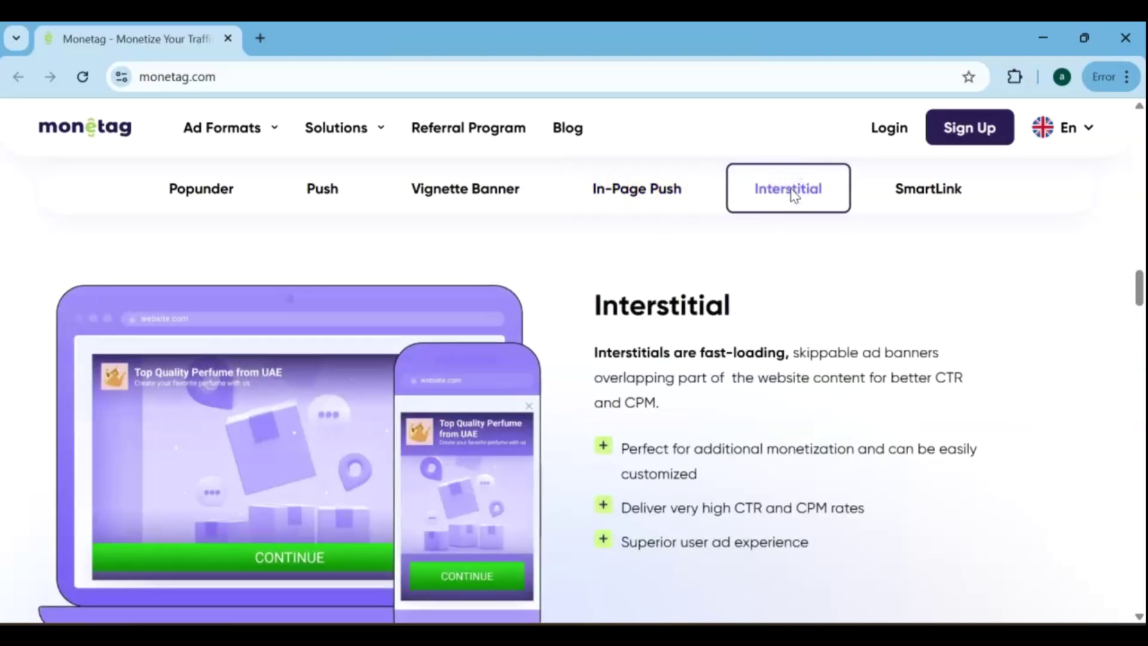
{"action": "left_click", "coordinate": [913, 198]}
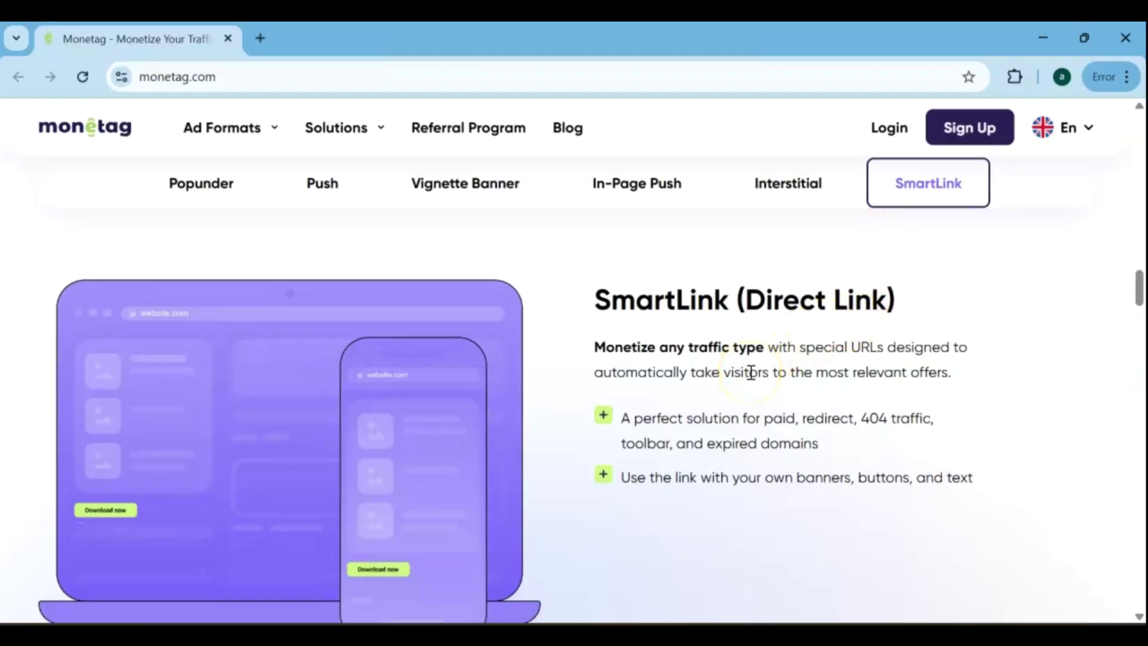
{"action": "scroll", "coordinate": [751, 372], "scroll_direction": "down", "scroll_amount": 2}
Scroll the monetag.com homepage down to the payout methods: PayPal, Skrill, WebMoney, Wire Transfer and Payoneer.
{"action": "scroll", "coordinate": [754, 378], "scroll_direction": "down", "scroll_amount": 15}
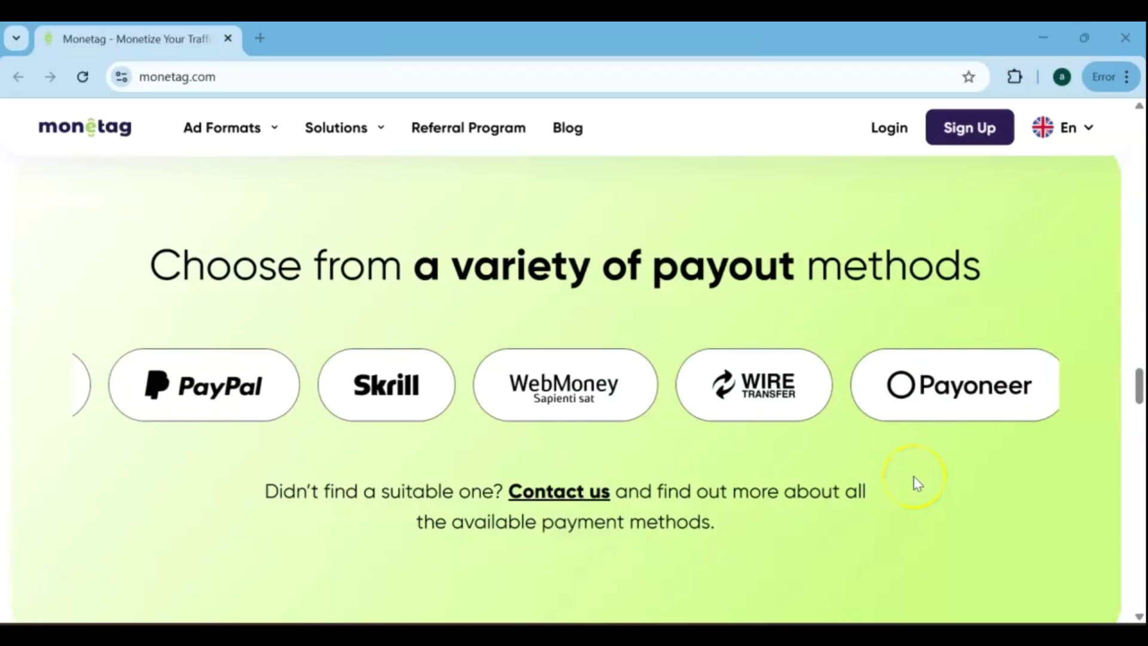